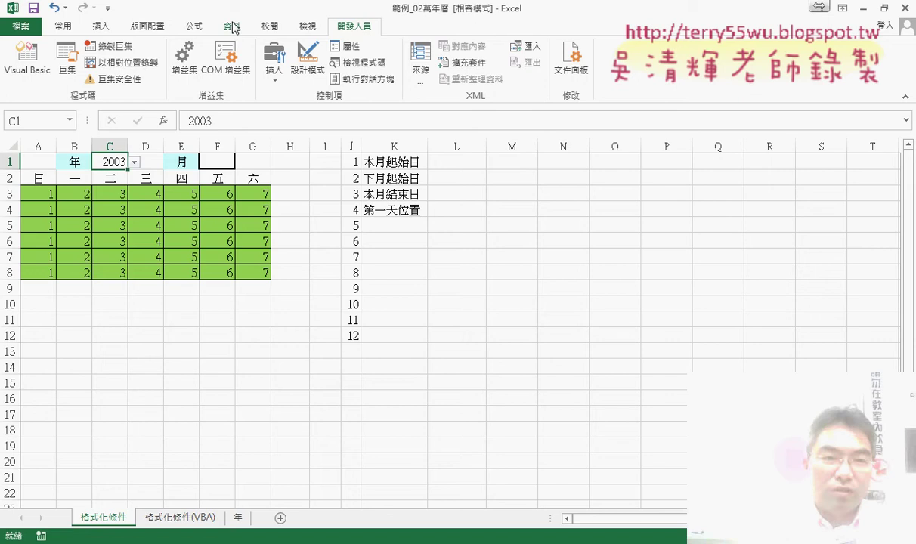
Inspect the year cell C1's validation list source and defined names, closing without saving
{"action": "left_click", "coordinate": [232, 28]}
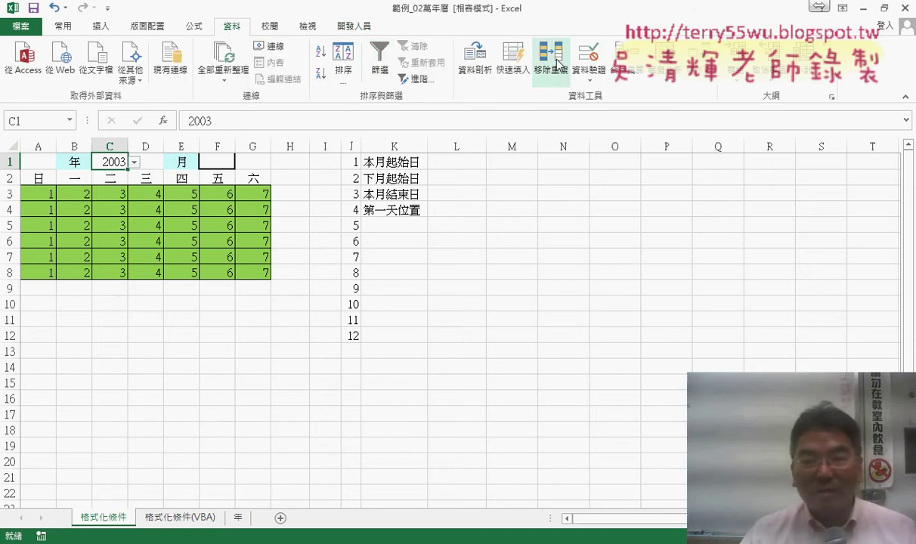
{"action": "left_click", "coordinate": [588, 60]}
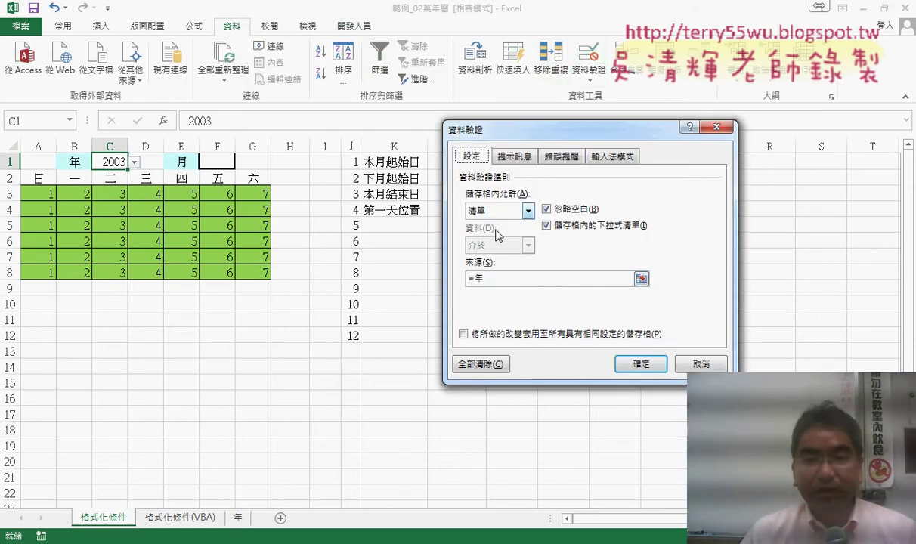
{"action": "left_click", "coordinate": [470, 280]}
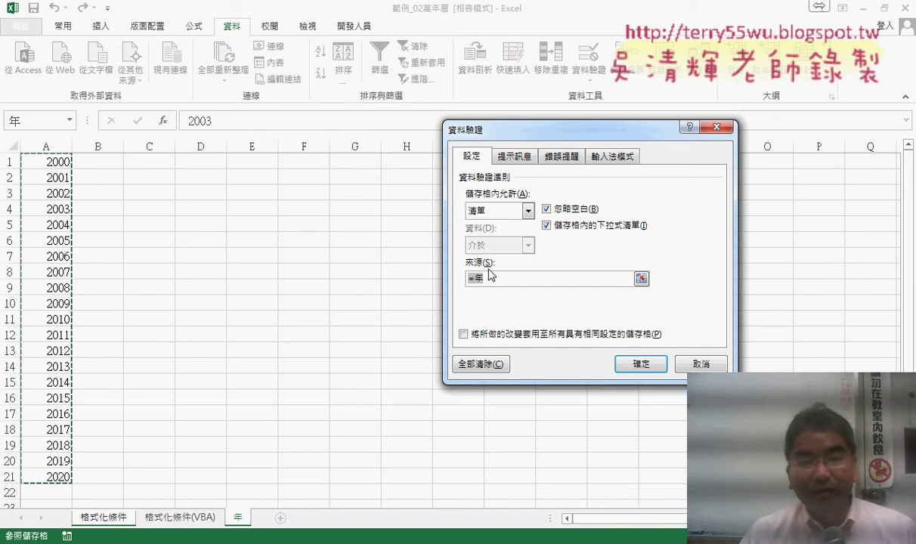
{"action": "key", "text": "Delete"}
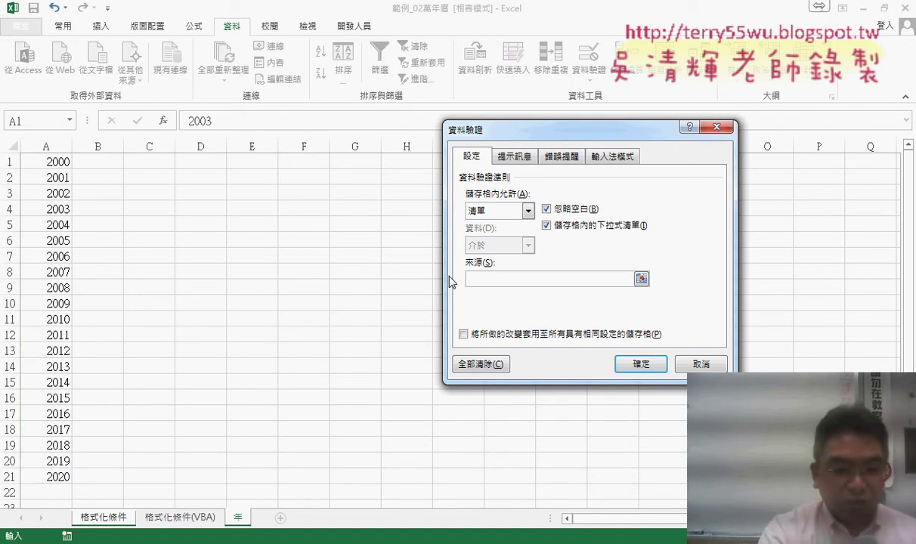
{"action": "key", "text": "F3"}
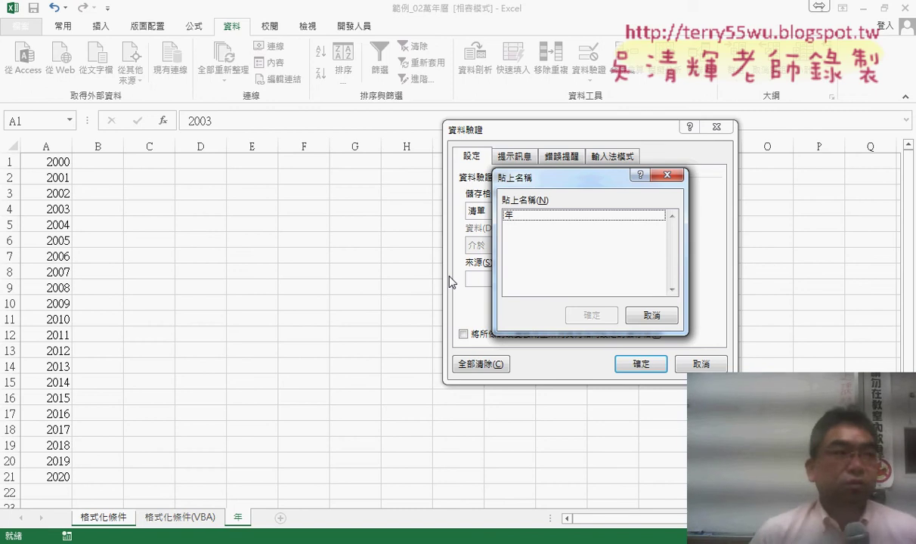
{"action": "left_click", "coordinate": [651, 315]}
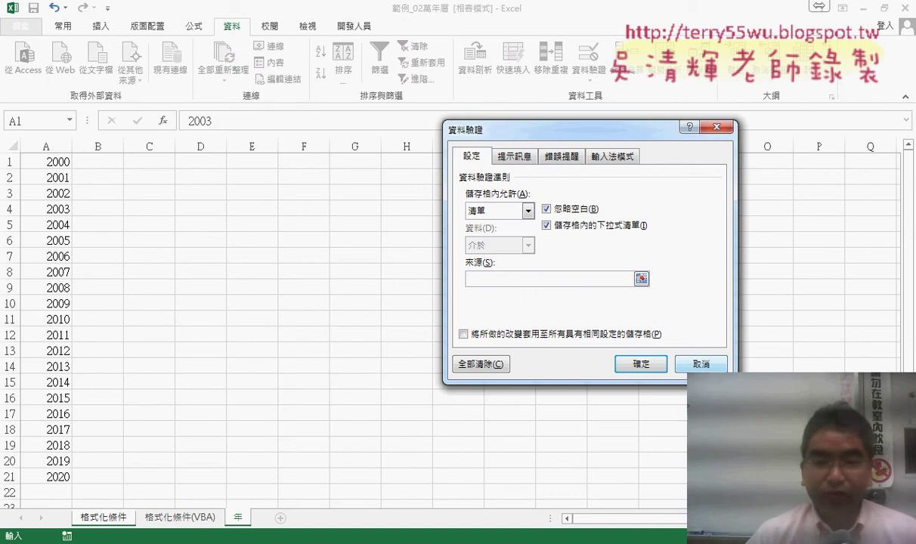
{"action": "left_click", "coordinate": [709, 366]}
Check the month cell F1's validation rules, then close them
{"action": "left_click", "coordinate": [133, 162]}
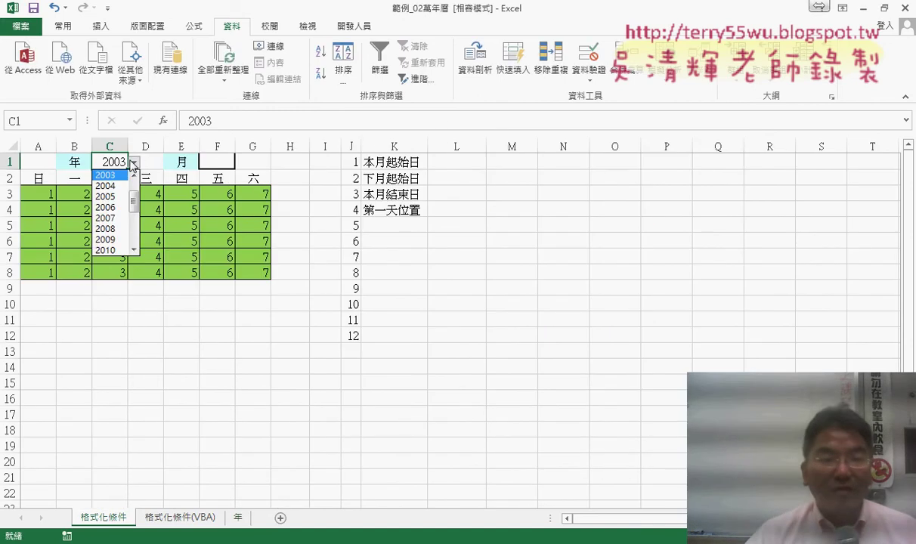
{"action": "left_click", "coordinate": [218, 158]}
{"action": "left_click", "coordinate": [219, 157]}
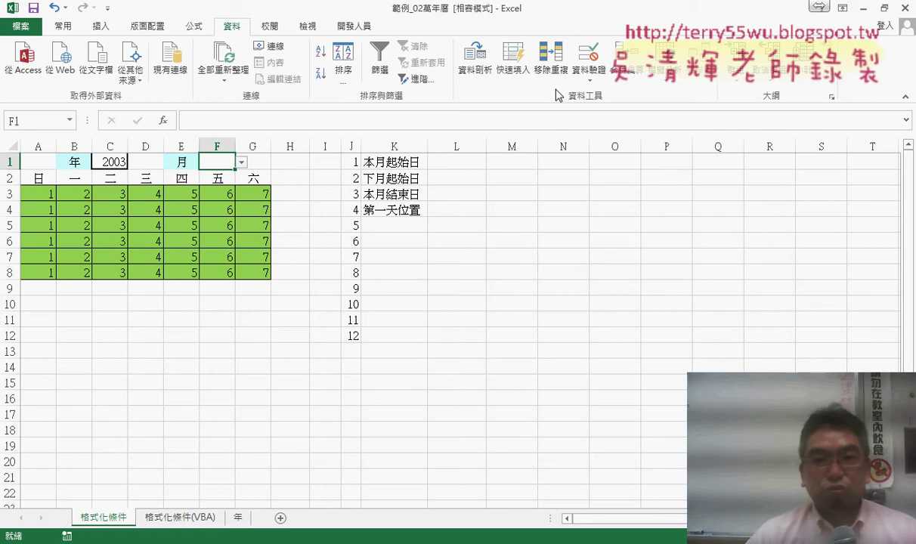
{"action": "left_click", "coordinate": [588, 55]}
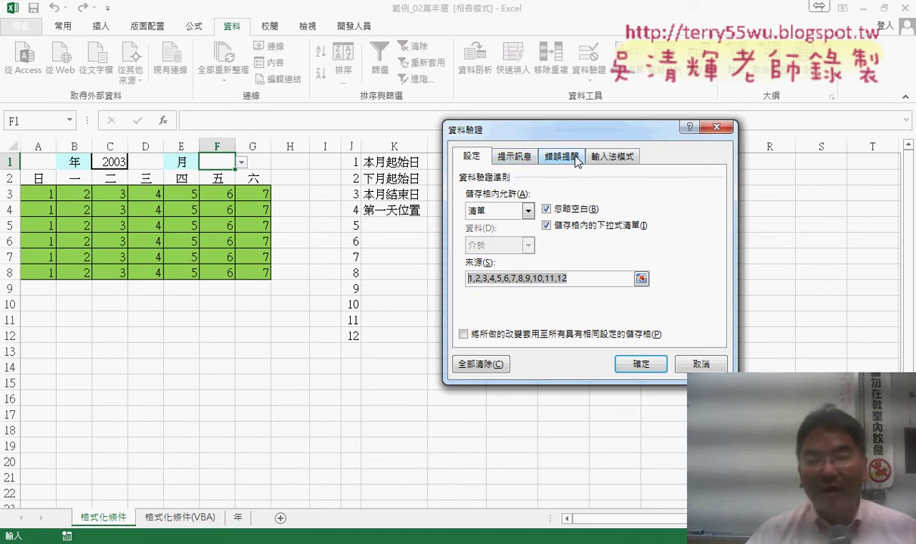
{"action": "left_click", "coordinate": [701, 363]}
Select the day grid A3:G8, compare week rows 3 and 4, and return to A3
{"action": "left_click_drag", "start_coordinate": [45, 193], "coordinate": [264, 274]}
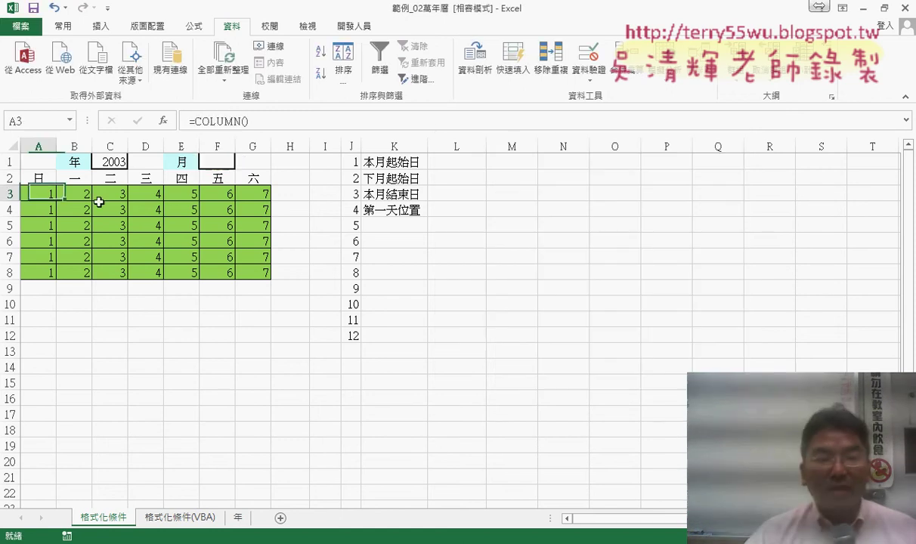
{"action": "left_click", "coordinate": [37, 193]}
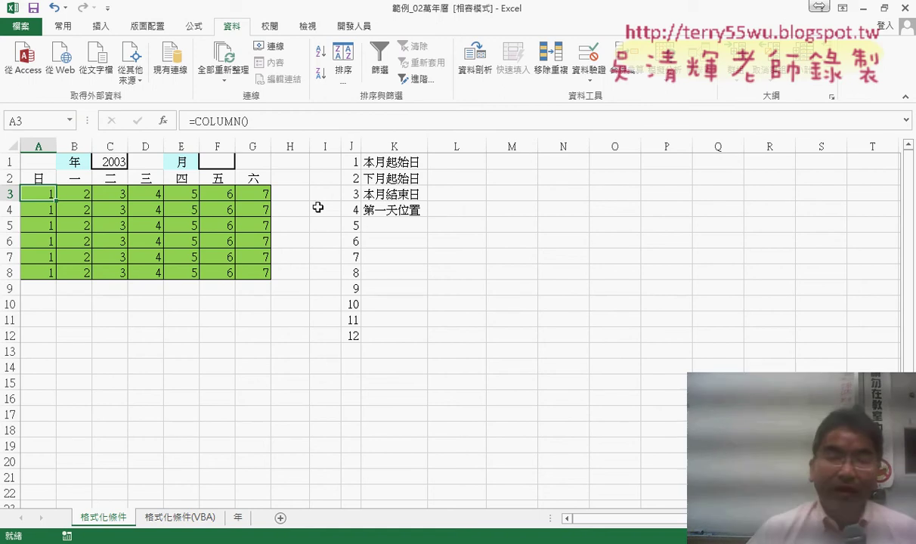
{"action": "left_click", "coordinate": [11, 195]}
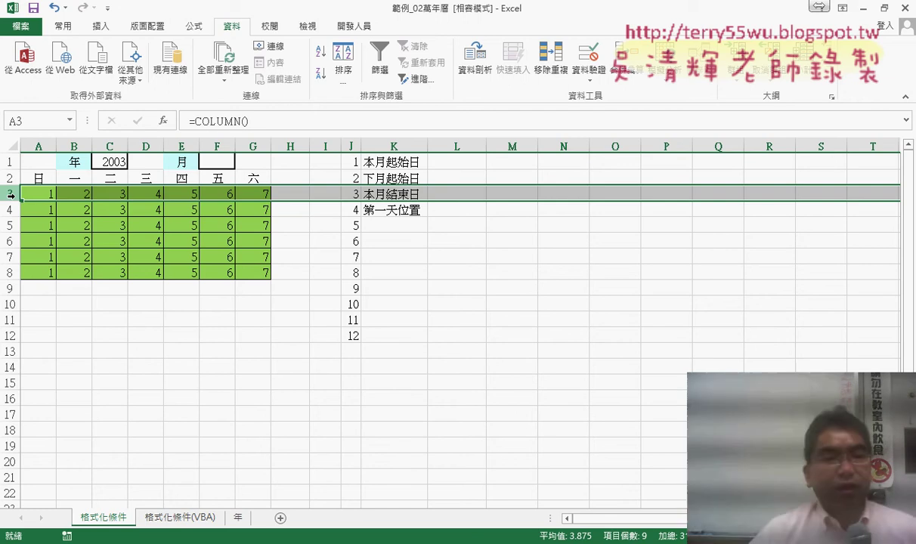
{"action": "left_click", "coordinate": [13, 209]}
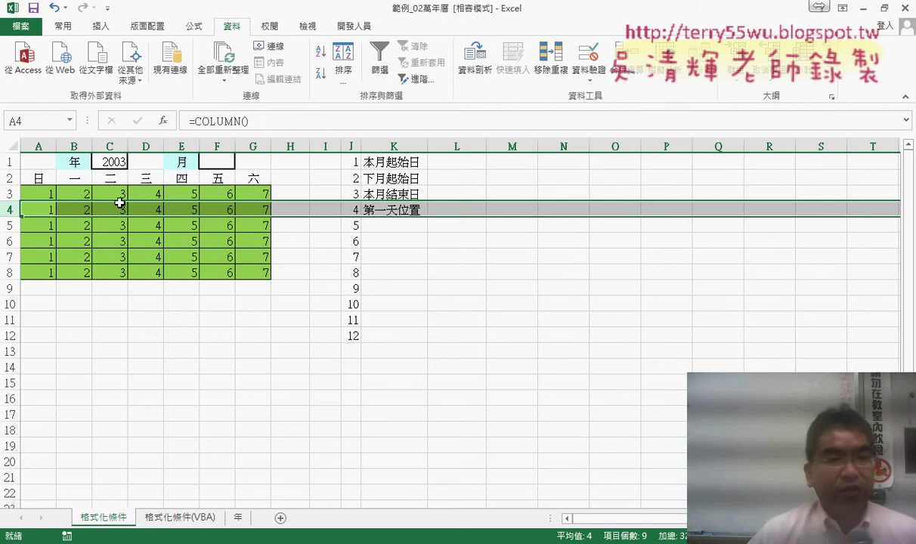
{"action": "left_click", "coordinate": [55, 195]}
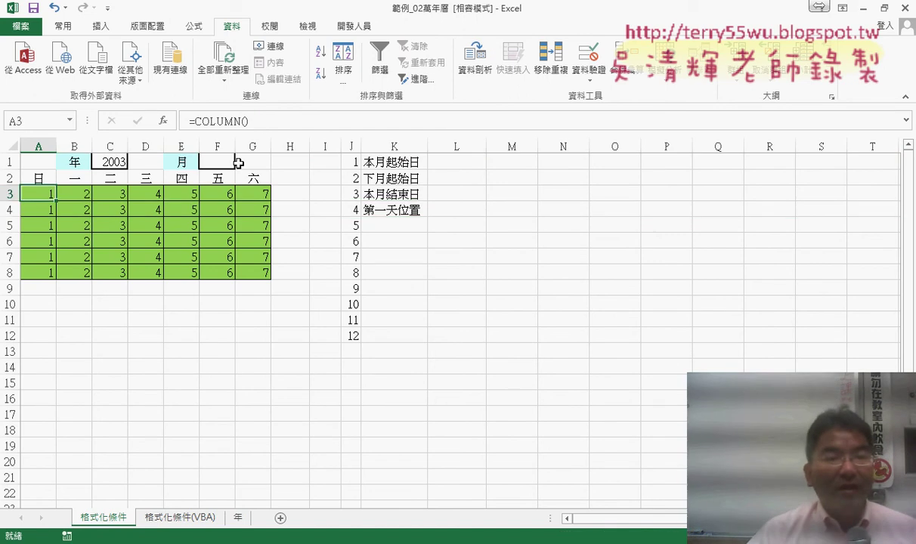
Extend A3's formula to =COLUMN()+(ROW()-3)*7, highlighting the ROW() and *7 parts
{"action": "left_click", "coordinate": [264, 123]}
{"action": "type", "text": "+"}
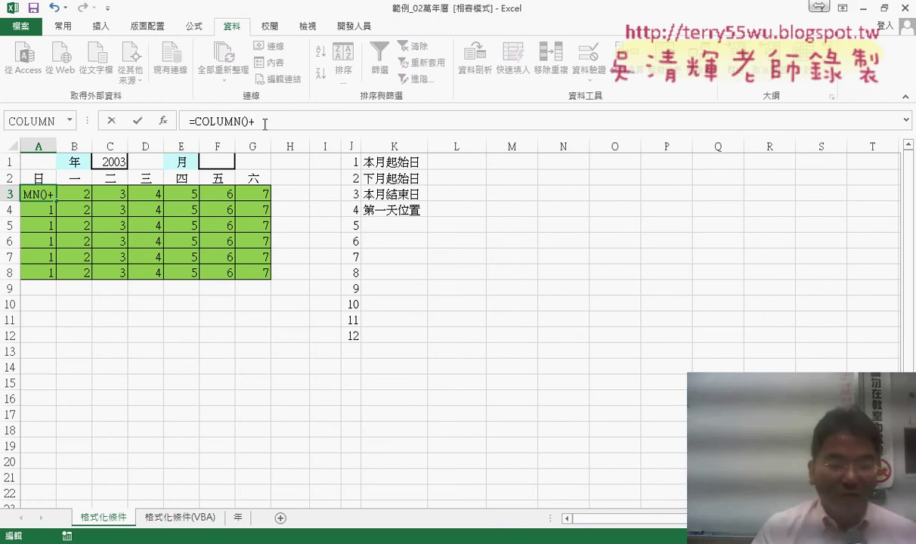
{"action": "type", "text": "row"}
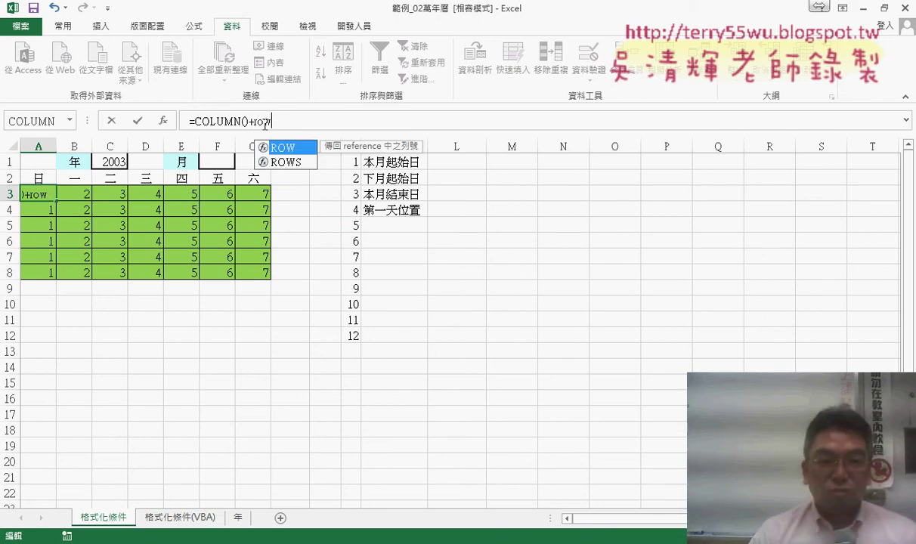
{"action": "type", "text": "()"}
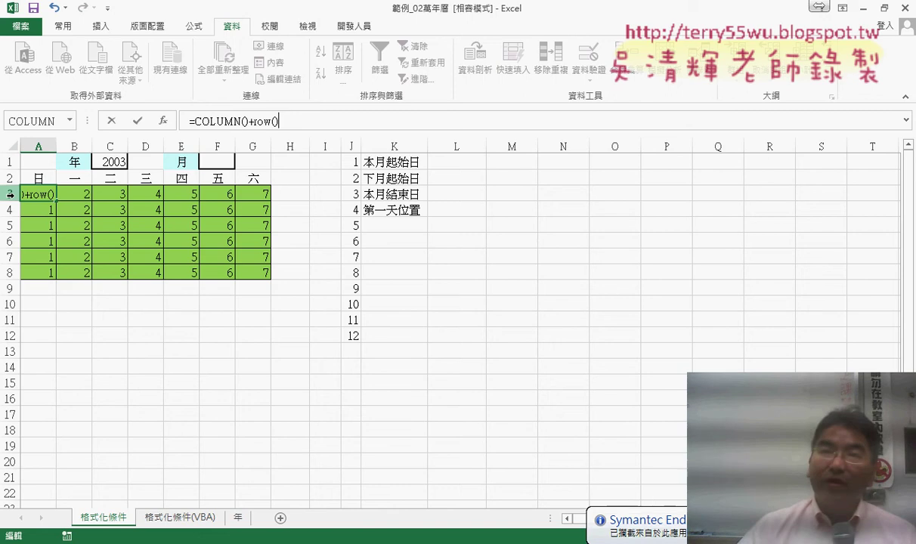
{"action": "type", "text": "-3"}
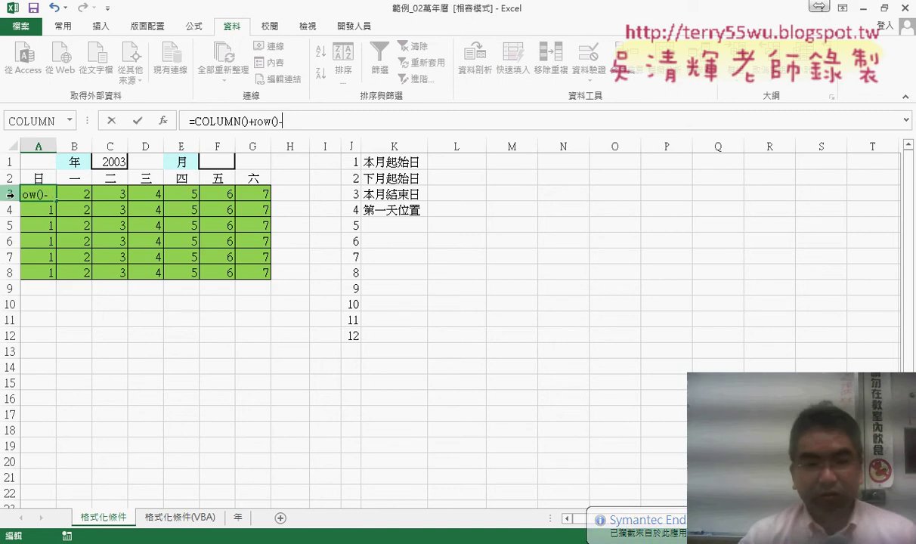
{"action": "left_click", "coordinate": [252, 120]}
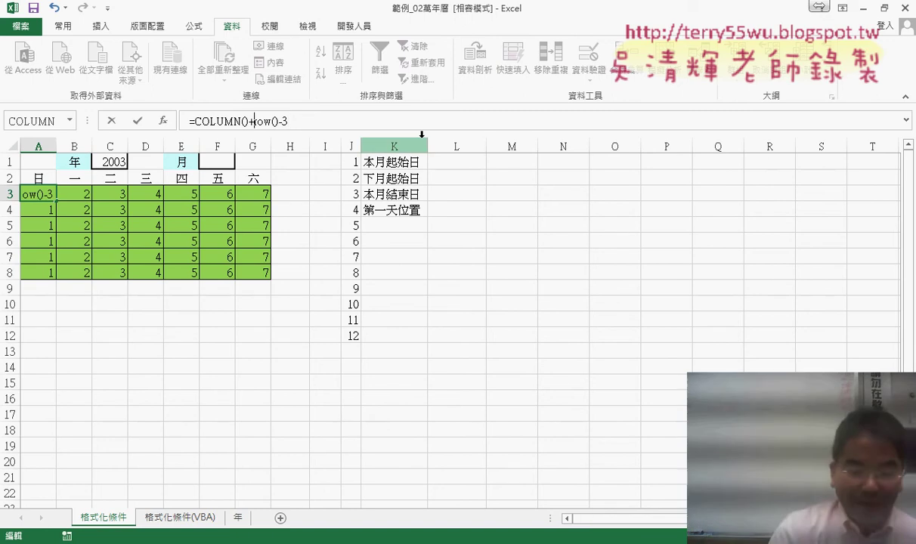
{"action": "type", "text": "("}
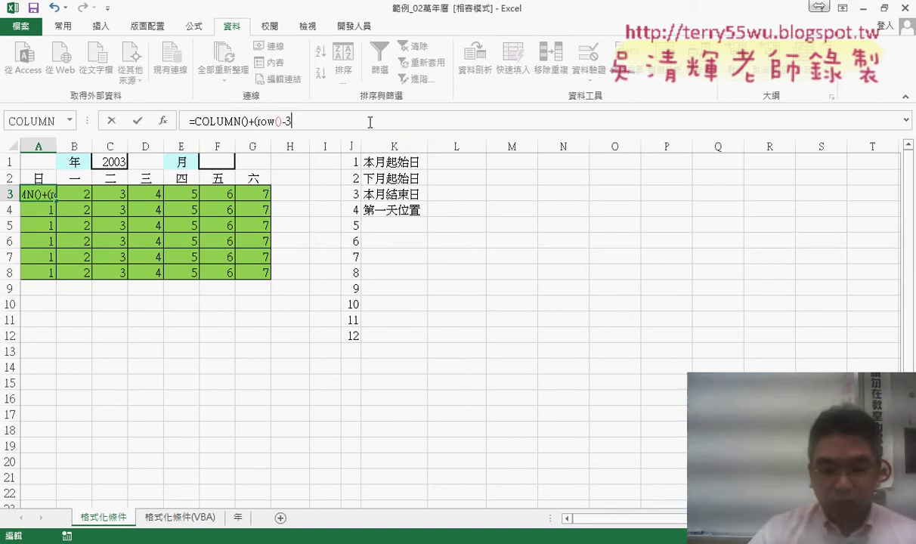
{"action": "type", "text": ")"}
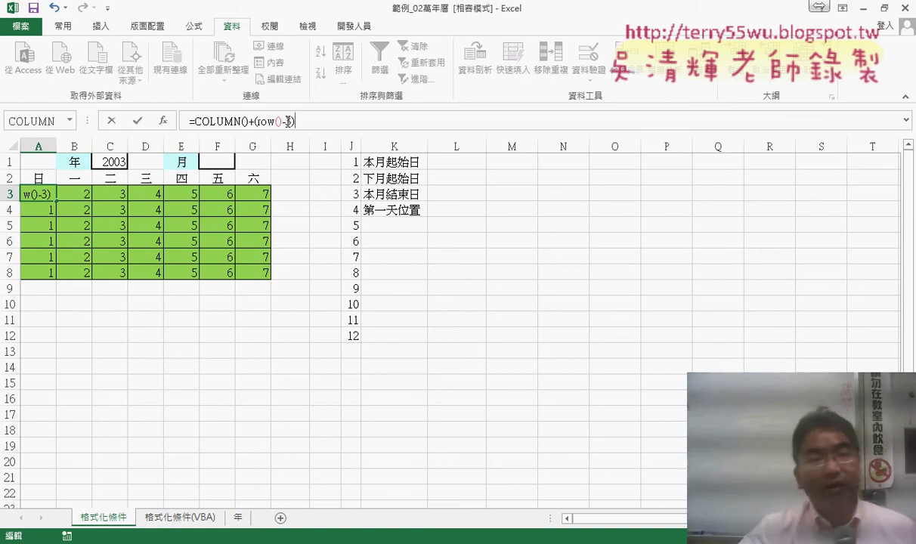
{"action": "type", "text": "*7"}
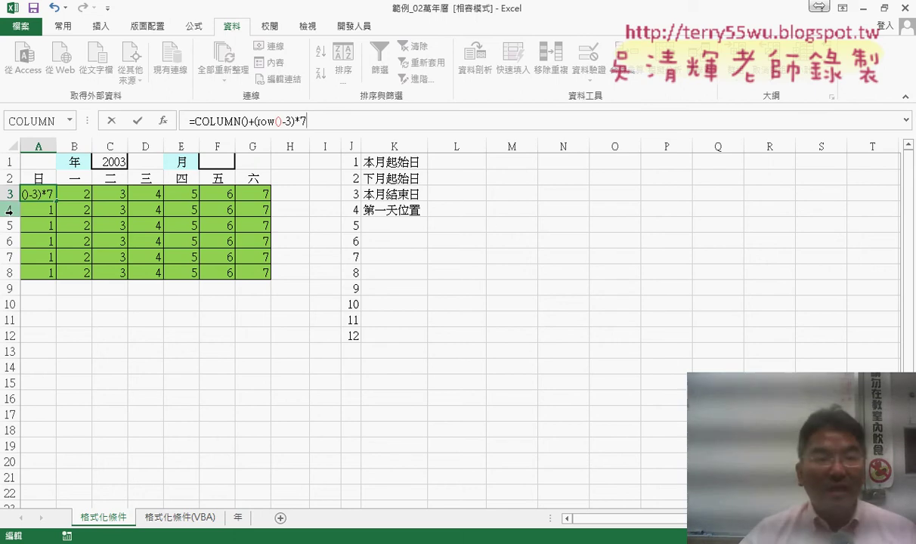
{"action": "mouse_move", "coordinate": [254, 121]}
{"action": "left_mouse_down"}
{"action": "mouse_move", "coordinate": [278, 121]}
{"action": "mouse_move", "coordinate": [257, 121]}
{"action": "left_mouse_up"}
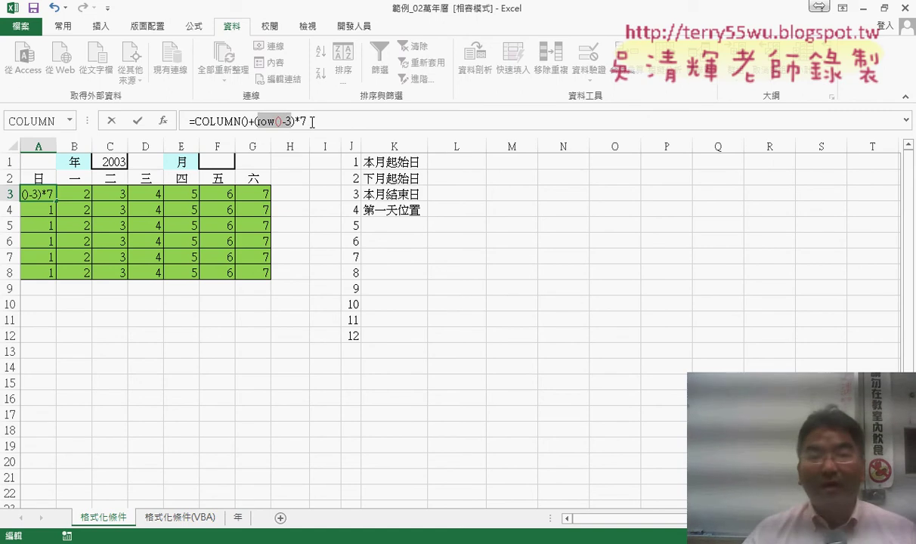
{"action": "left_click", "coordinate": [313, 122]}
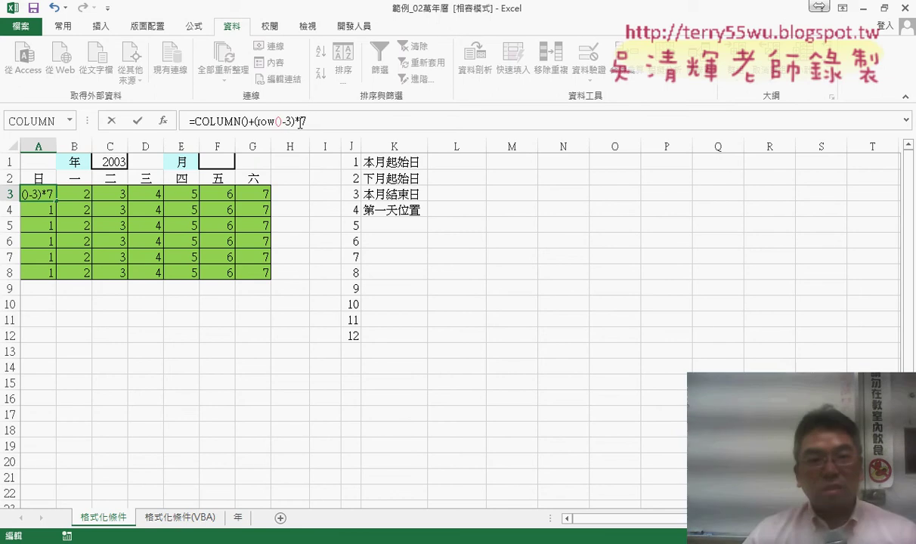
{"action": "left_click_drag", "start_coordinate": [295, 122], "coordinate": [309, 121]}
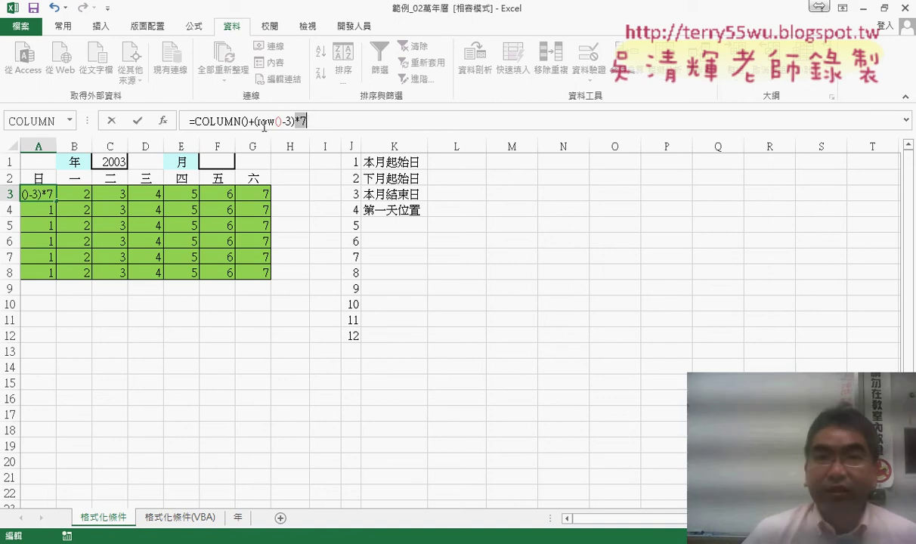
Commit A3's formula and copy it across A3:G3 and down to row 8, giving days 1–42
{"action": "left_click", "coordinate": [138, 121]}
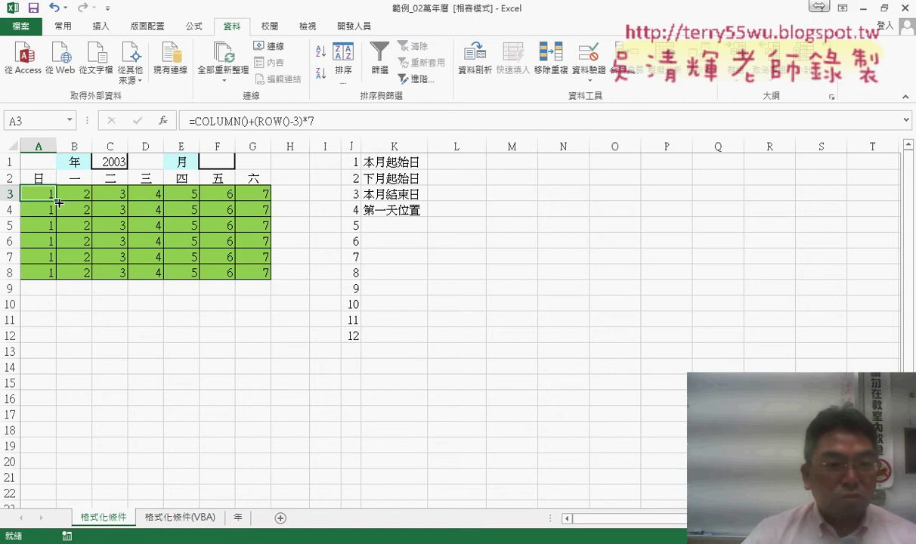
{"action": "left_click_drag", "start_coordinate": [59, 203], "coordinate": [257, 194]}
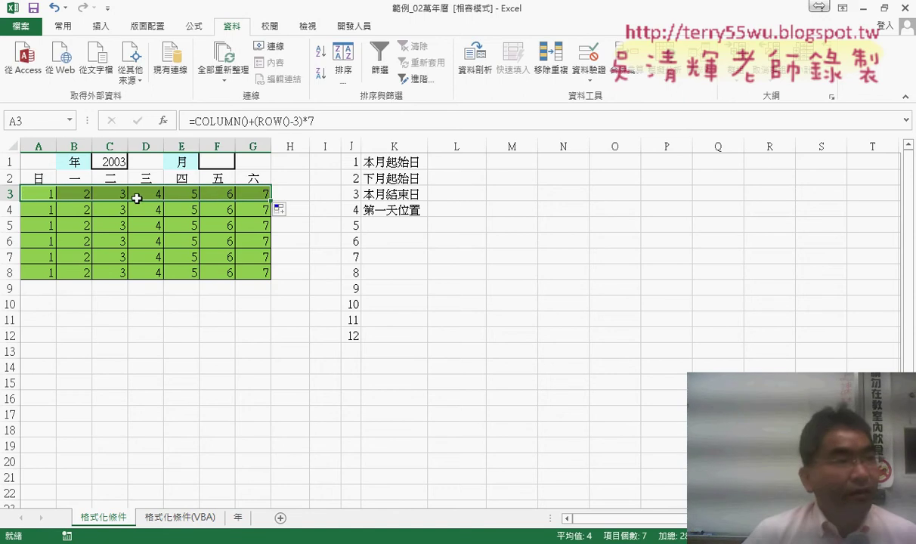
{"action": "left_click_drag", "start_coordinate": [270, 201], "coordinate": [270, 222]}
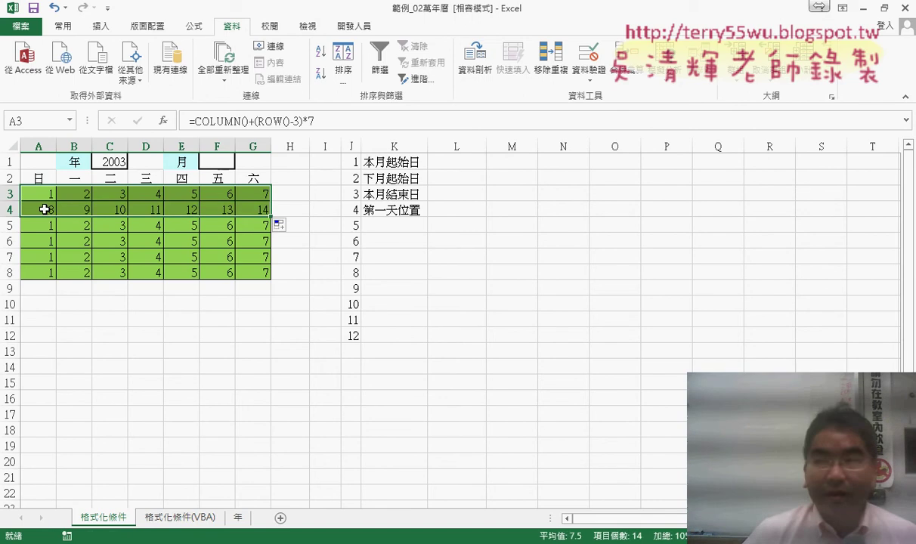
{"action": "left_click_drag", "start_coordinate": [270, 225], "coordinate": [271, 275]}
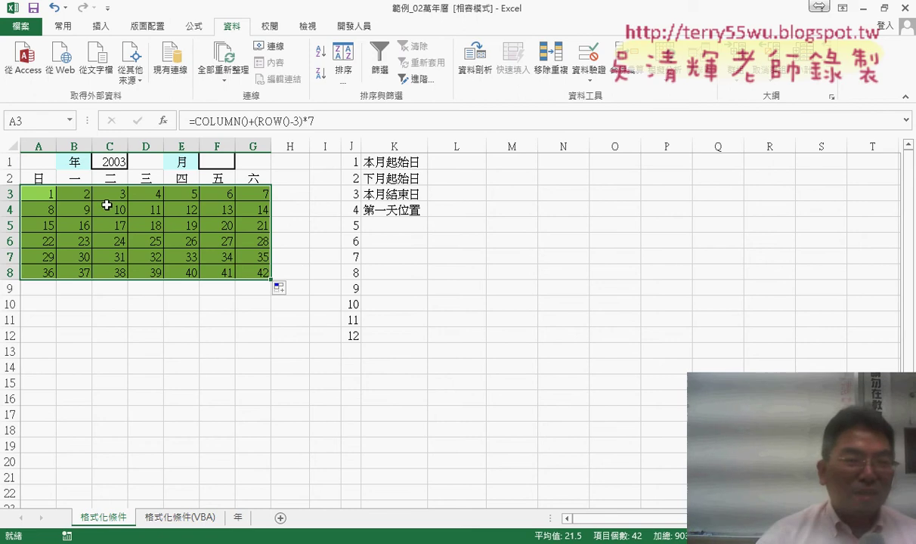
{"action": "left_click", "coordinate": [37, 193]}
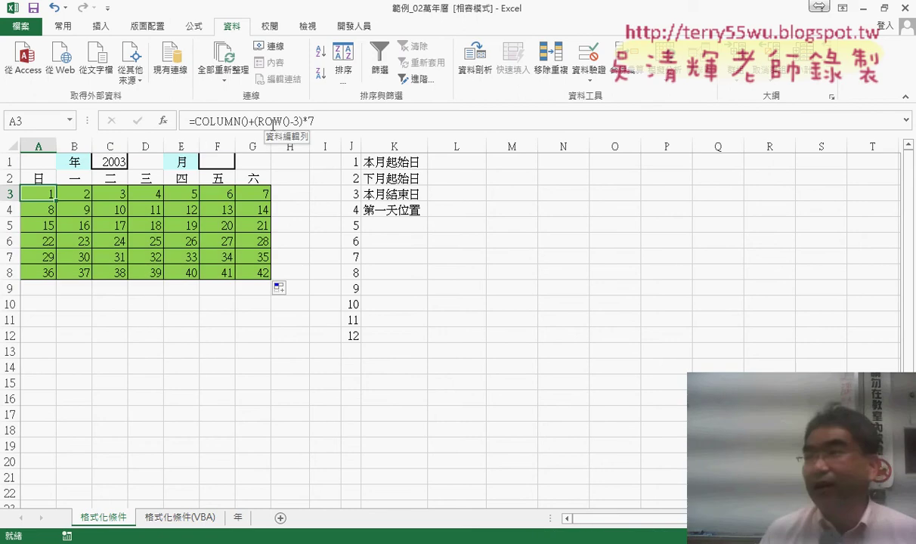
{"action": "left_click", "coordinate": [303, 121]}
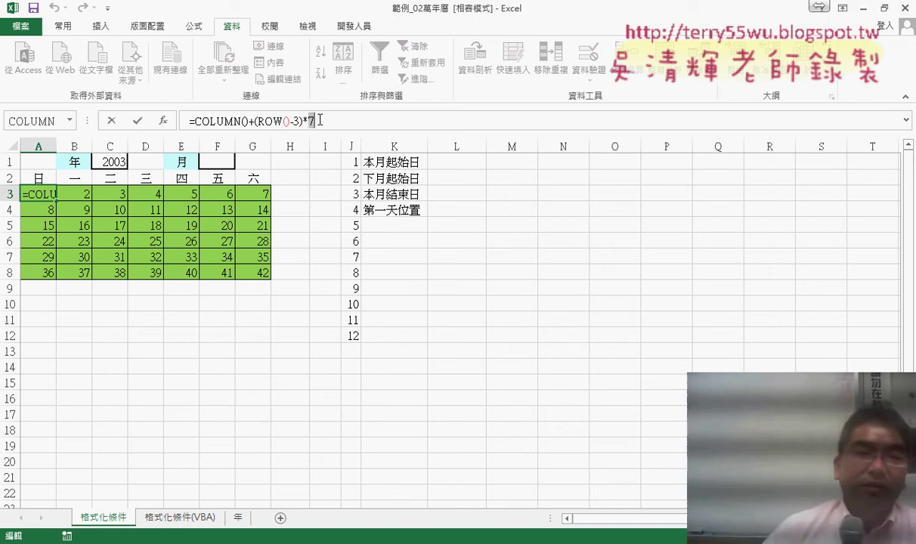
Leave A3 unchanged and pick 2017 from the year dropdown in C1
{"action": "left_click", "coordinate": [137, 121]}
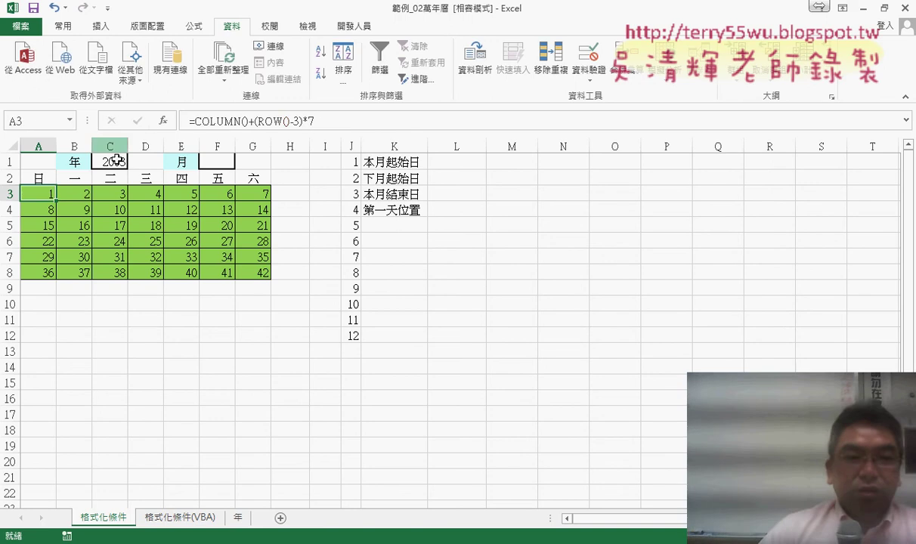
{"action": "left_click", "coordinate": [111, 161]}
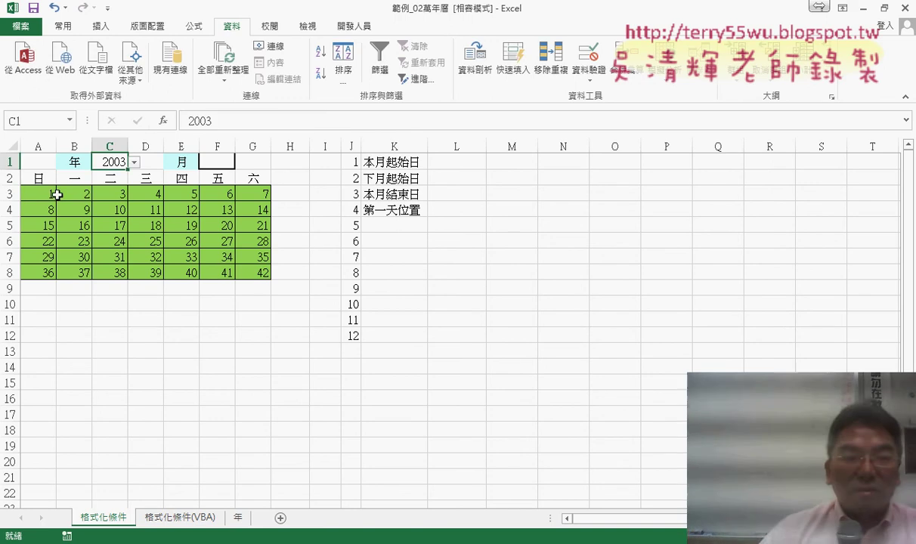
{"action": "left_click_drag", "start_coordinate": [42, 193], "coordinate": [254, 278]}
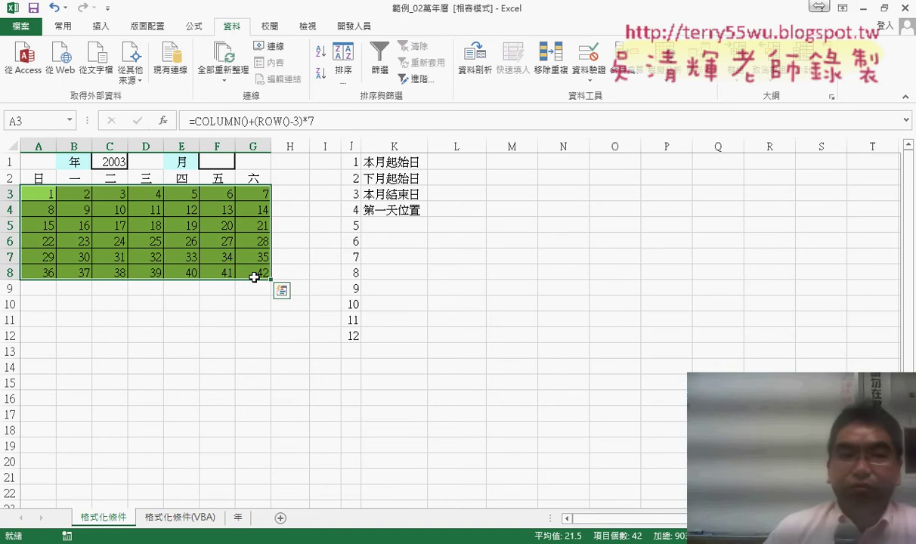
{"action": "left_click", "coordinate": [124, 162]}
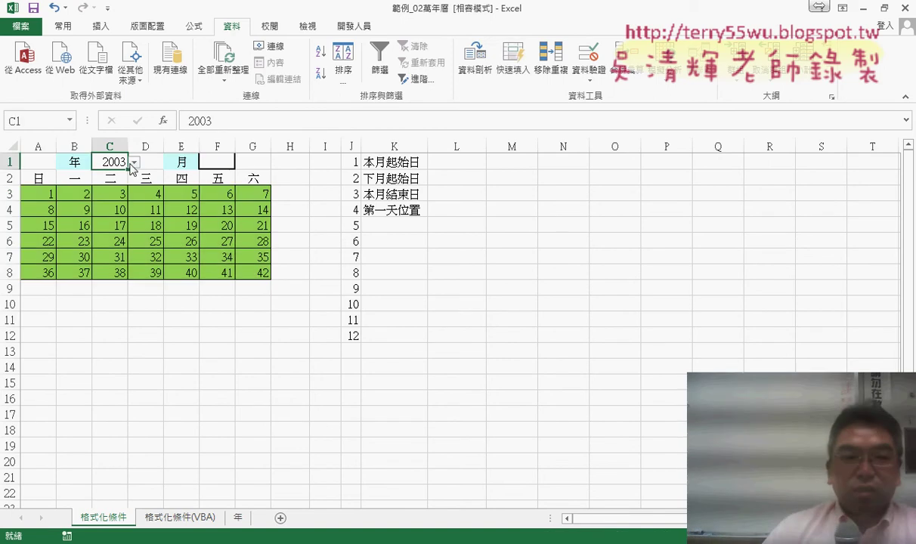
{"action": "left_click", "coordinate": [134, 162]}
{"action": "left_click", "coordinate": [133, 252]}
{"action": "left_click", "coordinate": [133, 251]}
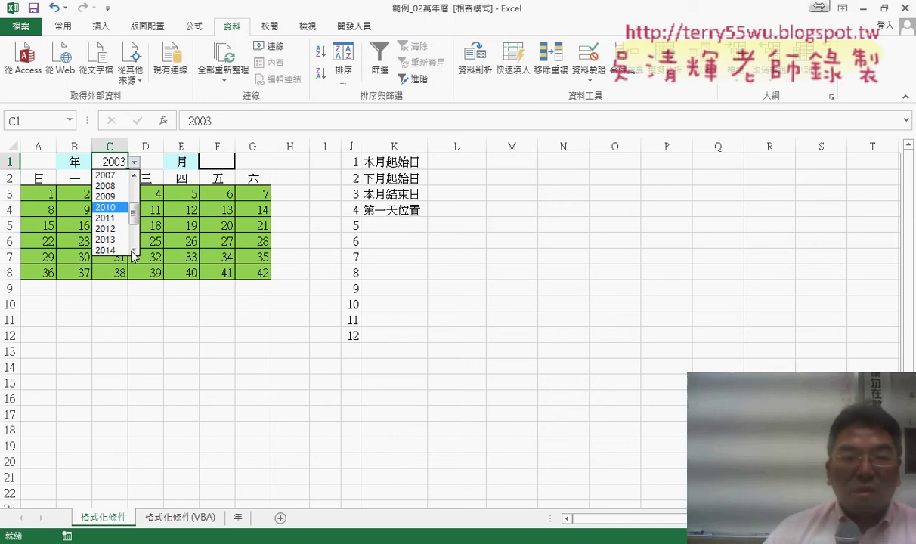
{"action": "left_click", "coordinate": [133, 251]}
{"action": "left_click", "coordinate": [133, 251]}
{"action": "left_click", "coordinate": [133, 252]}
{"action": "left_click", "coordinate": [112, 245]}
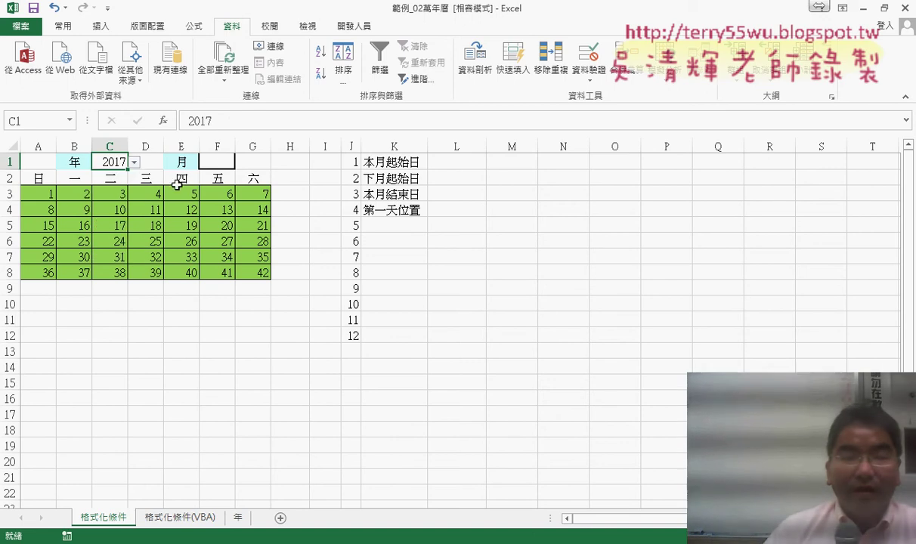
Choose month 6 in F1 and select the helper labels in K1:K4
{"action": "left_click", "coordinate": [224, 161]}
{"action": "left_click", "coordinate": [241, 162]}
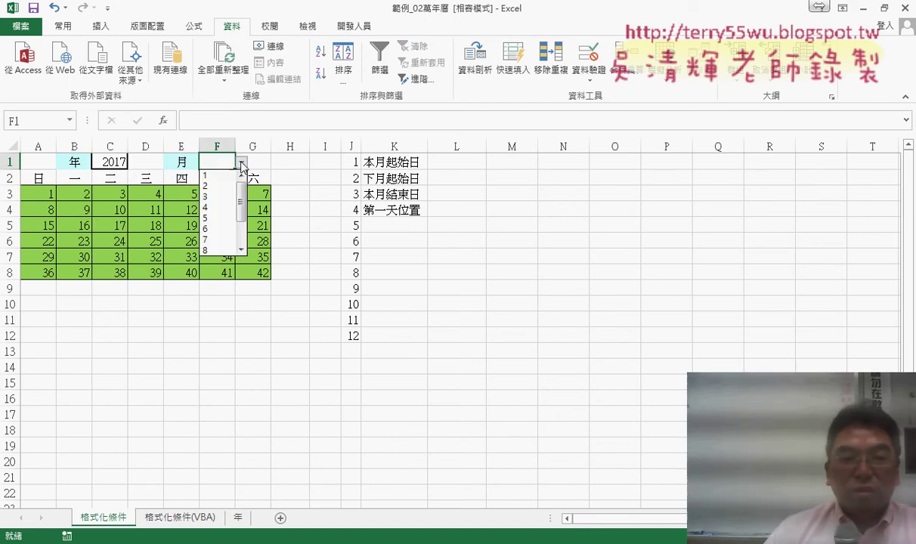
{"action": "left_click", "coordinate": [218, 231]}
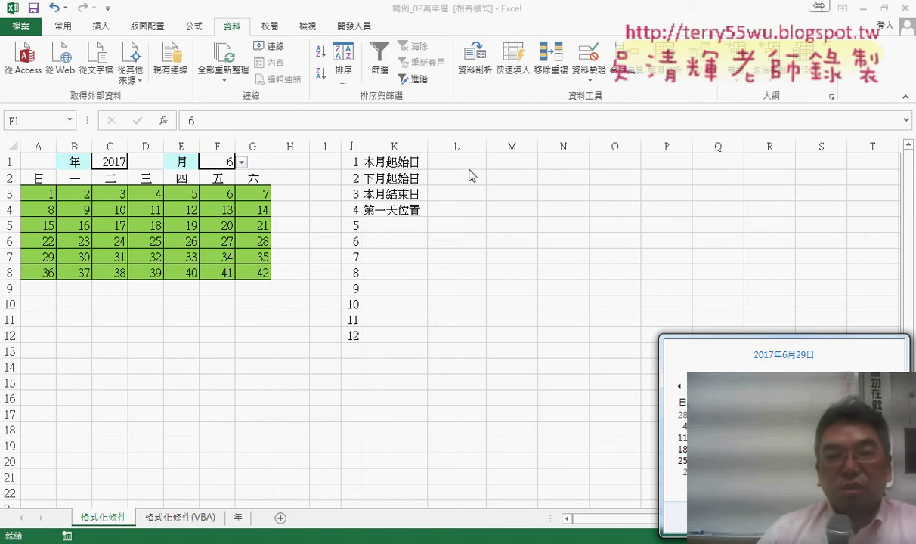
{"action": "left_click", "coordinate": [419, 166]}
{"action": "left_click_drag", "start_coordinate": [388, 165], "coordinate": [383, 209]}
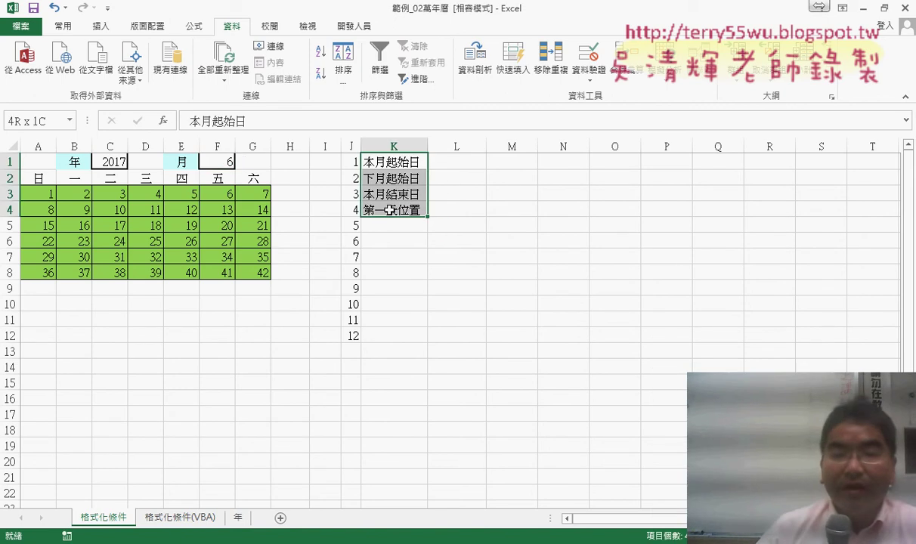
{"action": "left_click", "coordinate": [461, 160]}
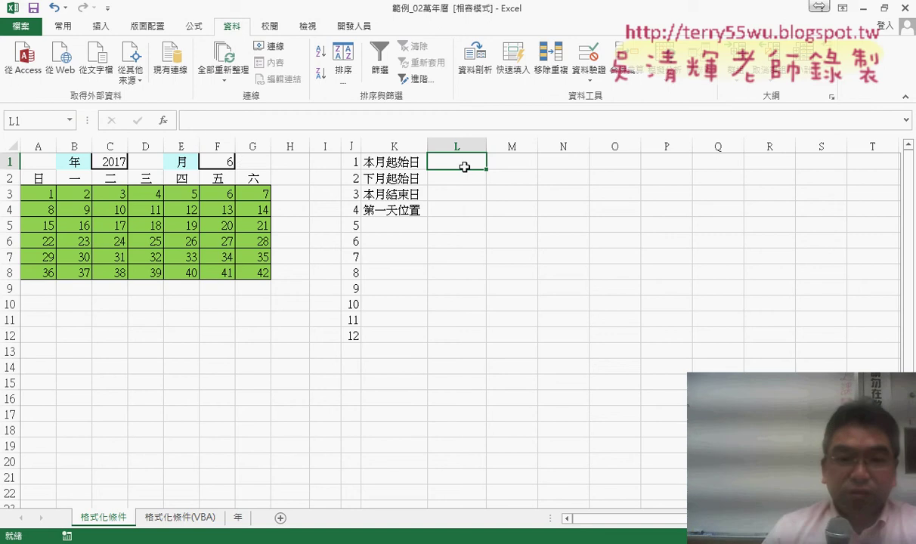
Enter =DATE(C1,F1,1) in L1 using the Date & Time DATE function
{"action": "key", "text": "shift+F3"}
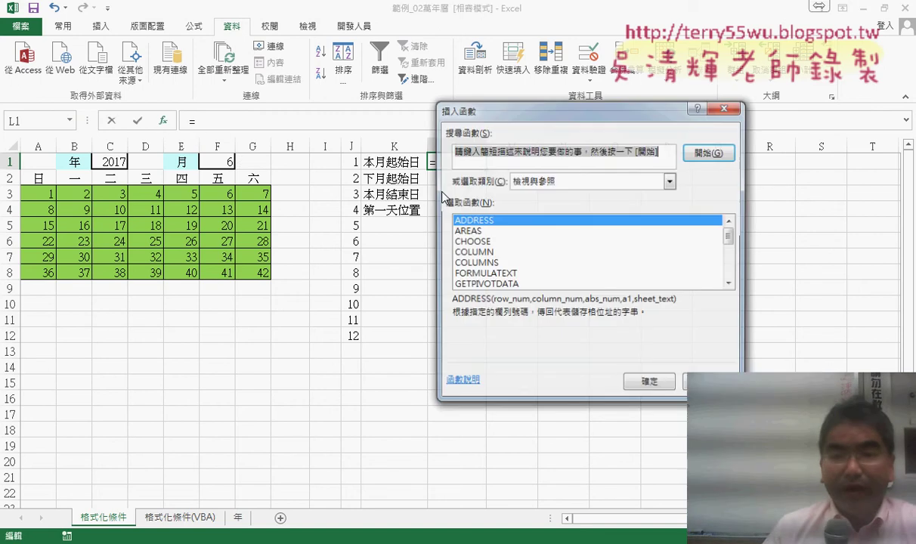
{"action": "left_click", "coordinate": [669, 181]}
{"action": "left_click", "coordinate": [553, 231]}
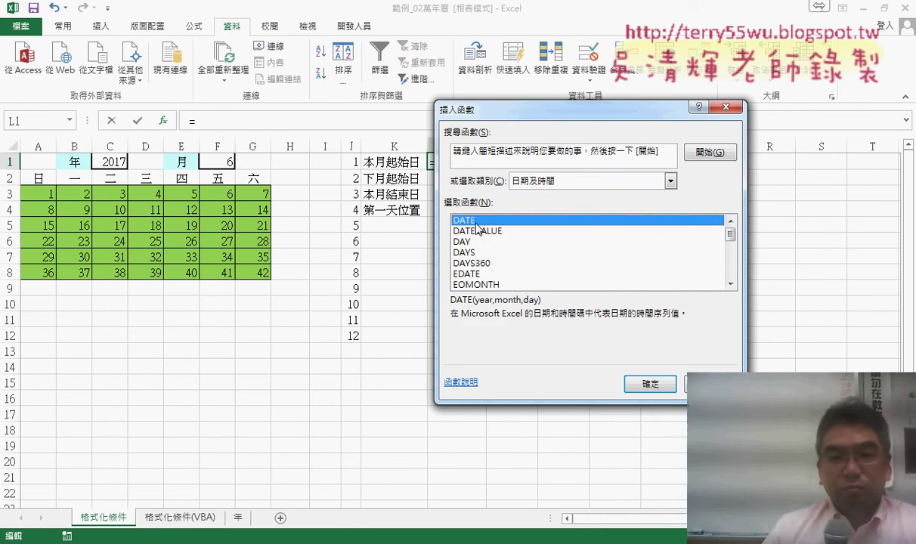
{"action": "left_click", "coordinate": [650, 383]}
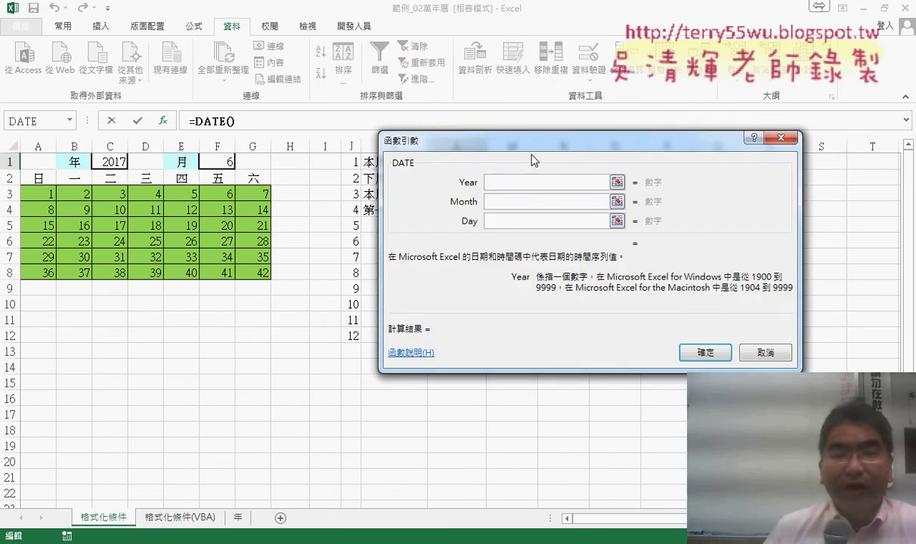
{"action": "left_click_drag", "start_coordinate": [531, 159], "coordinate": [517, 243]}
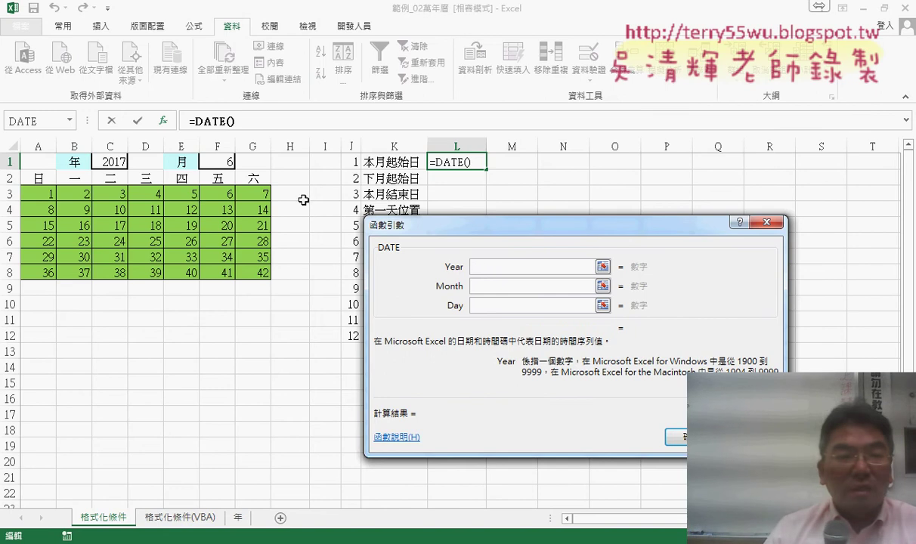
{"action": "left_click", "coordinate": [114, 161]}
{"action": "left_click", "coordinate": [483, 285]}
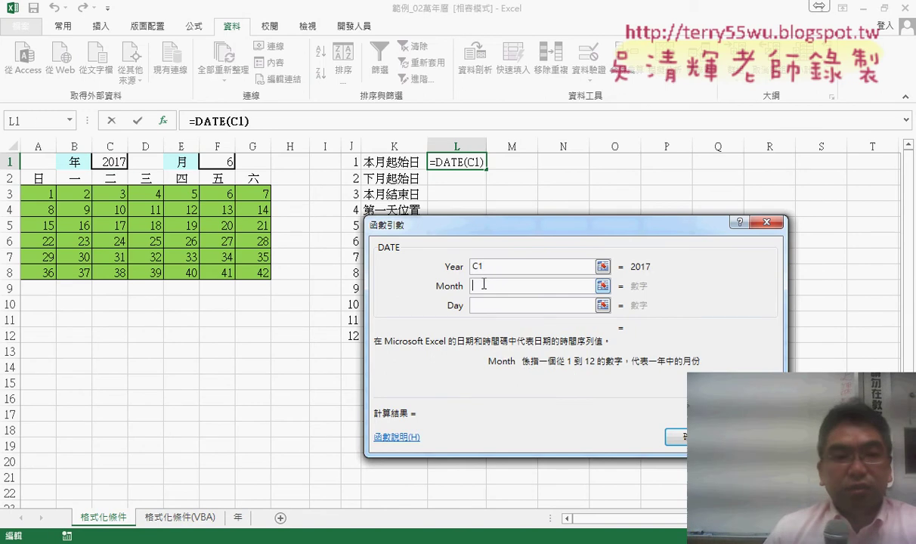
{"action": "left_click", "coordinate": [200, 155]}
{"action": "left_click", "coordinate": [476, 304]}
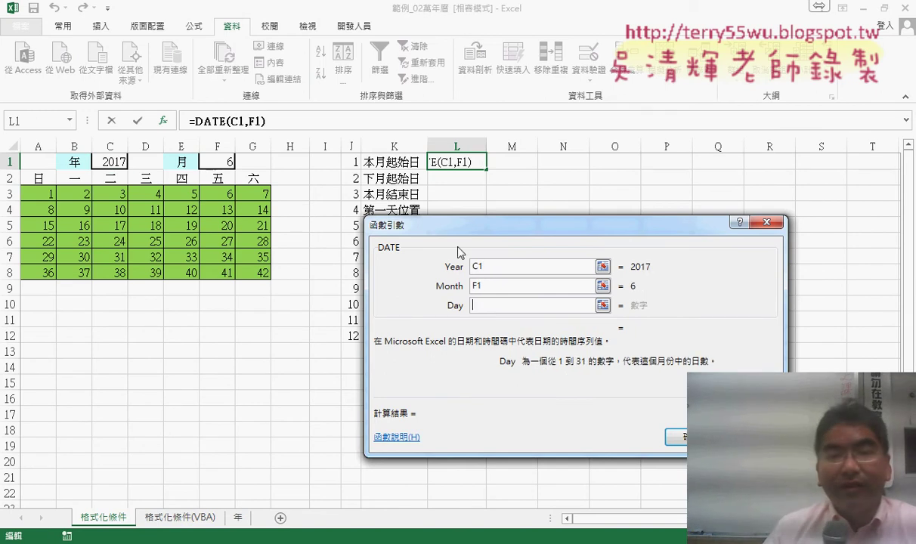
{"action": "type", "text": "1"}
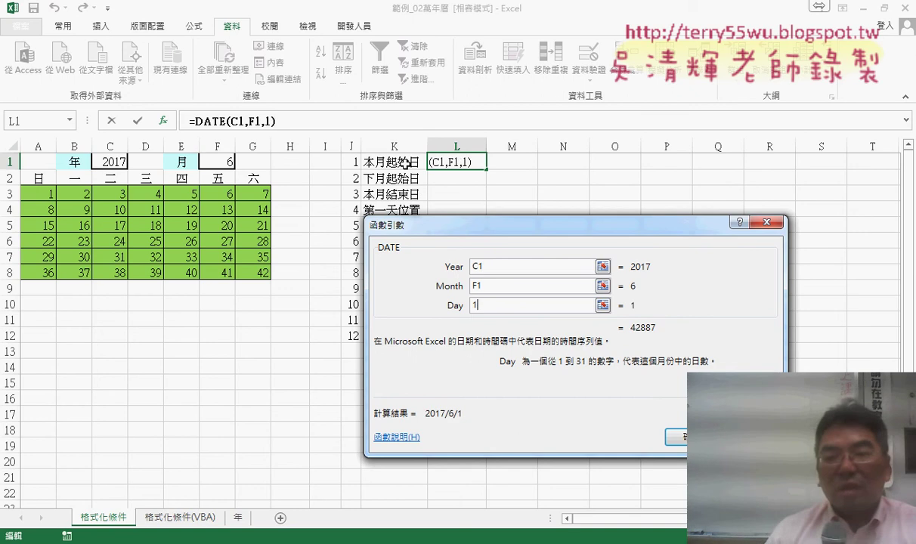
{"action": "left_click", "coordinate": [676, 437]}
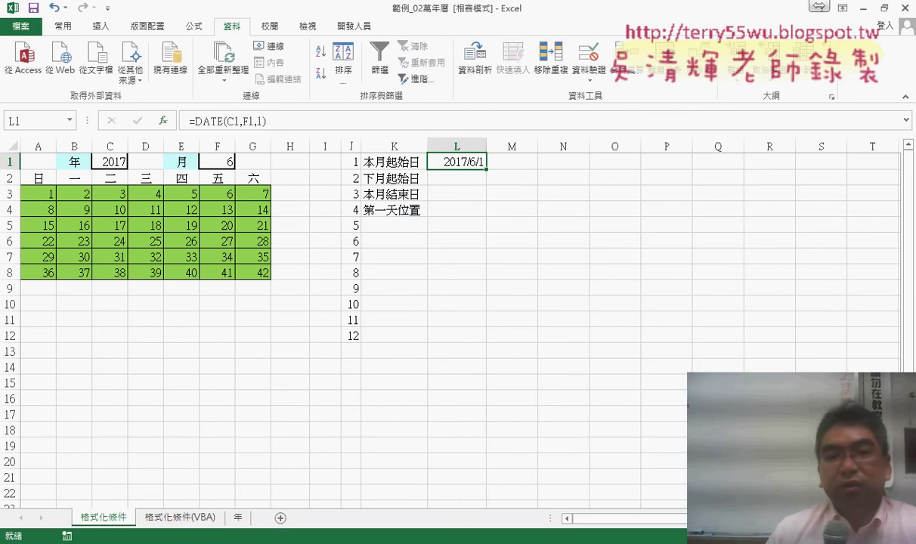
Widen column L to show 2017/6/1 and reopen L1's DATE arguments
{"action": "left_click_drag", "start_coordinate": [486, 147], "coordinate": [492, 147]}
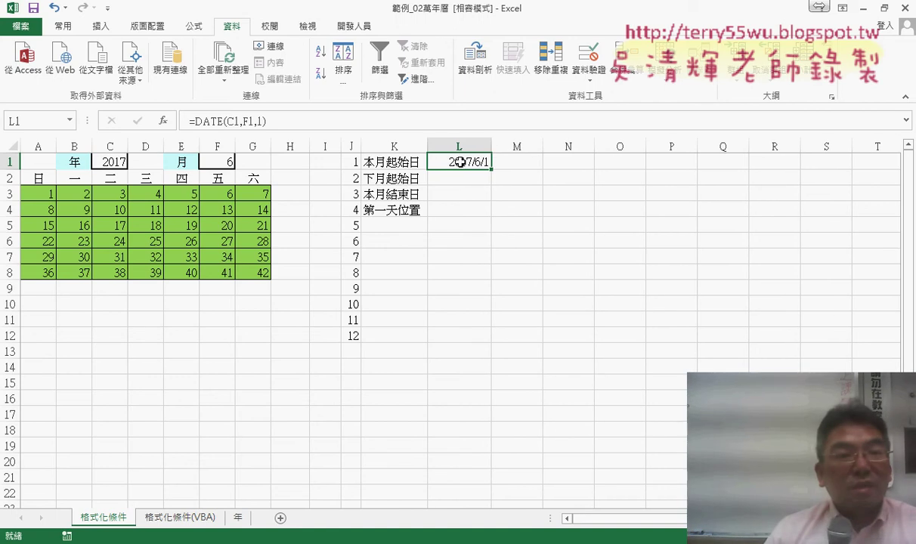
{"action": "left_click", "coordinate": [204, 121]}
{"action": "left_click", "coordinate": [162, 121]}
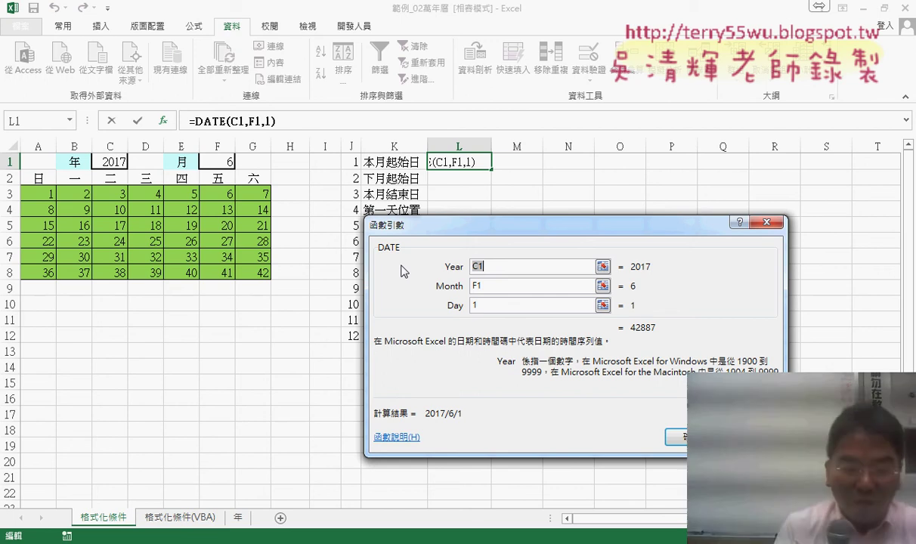
Close L1's DATE arguments without changes, keeping 2017/6/1
{"action": "key", "text": "ctrl+2"}
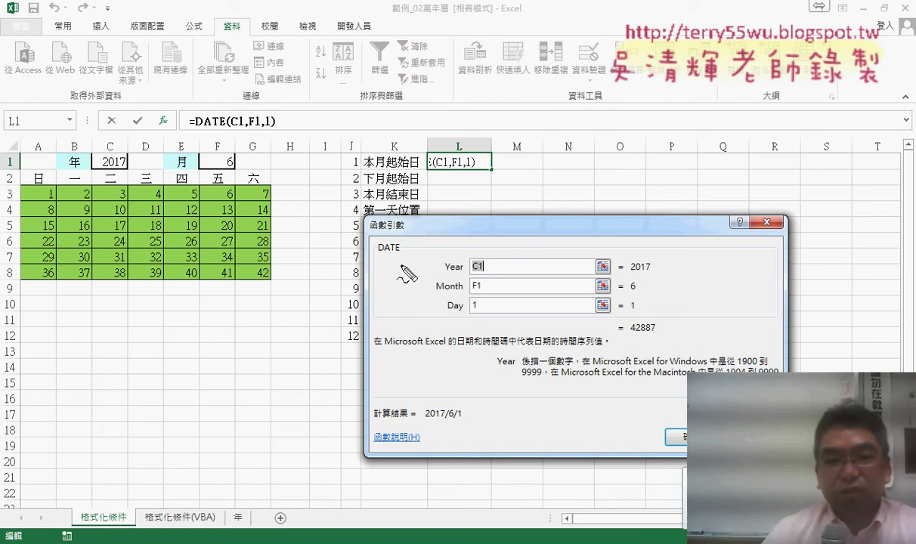
{"action": "left_click_drag", "start_coordinate": [408, 260], "coordinate": [411, 245]}
{"action": "mouse_move", "coordinate": [463, 198]}
{"action": "left_mouse_down"}
{"action": "mouse_move", "coordinate": [414, 243]}
{"action": "mouse_move", "coordinate": [427, 225]}
{"action": "left_mouse_up"}
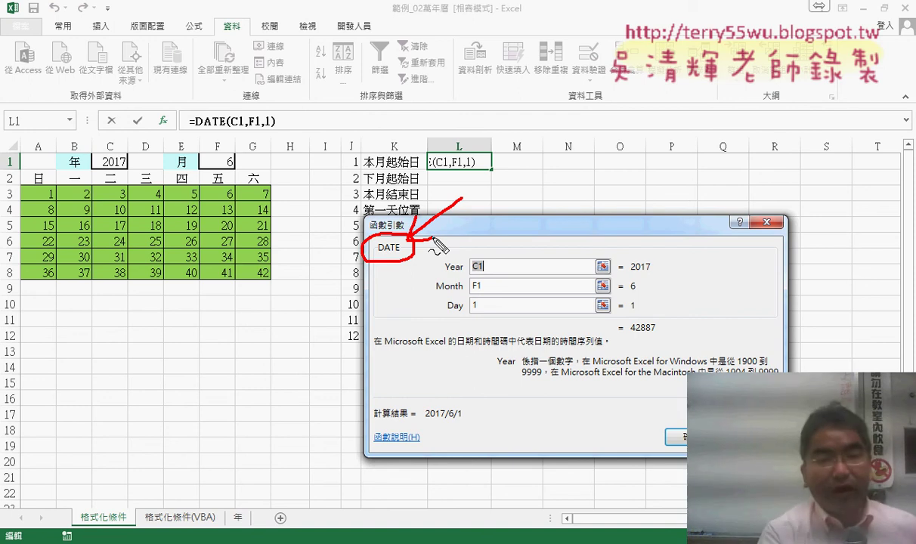
{"action": "key", "text": "Escape"}
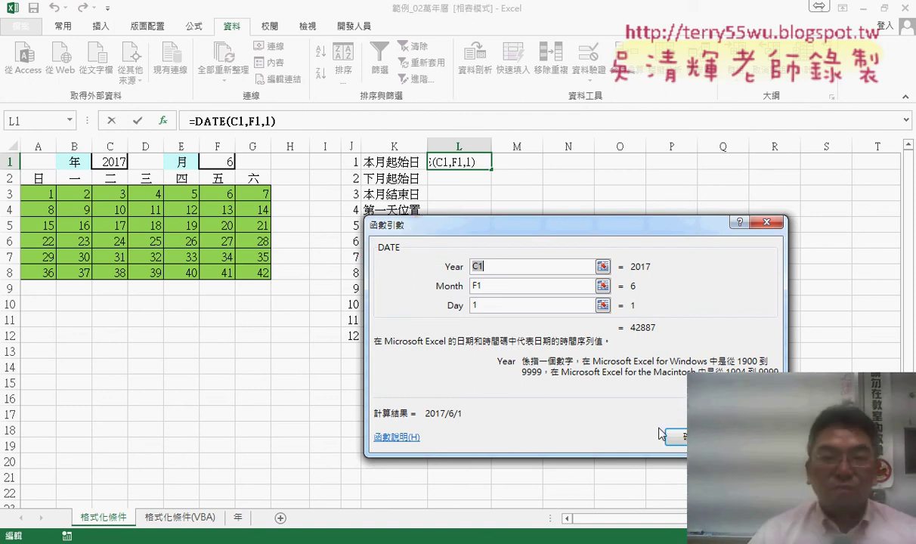
{"action": "left_click", "coordinate": [666, 435]}
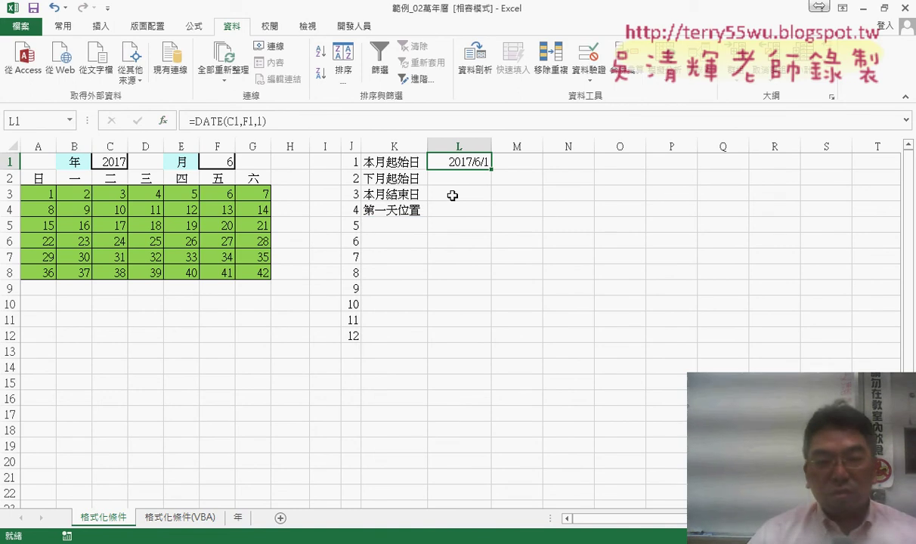
Replace the K3 label 本月結束日 with 這個月有幾天
{"action": "left_click", "coordinate": [452, 196]}
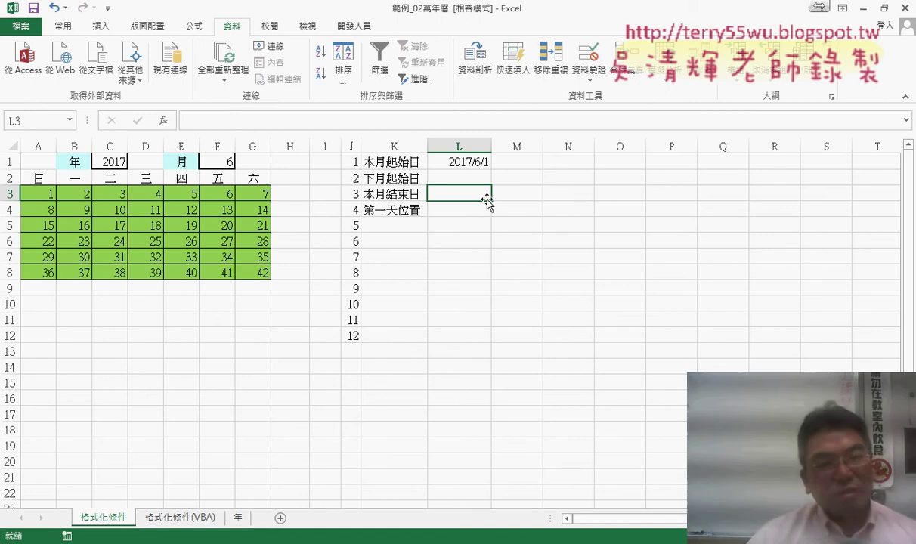
{"action": "left_click", "coordinate": [393, 193]}
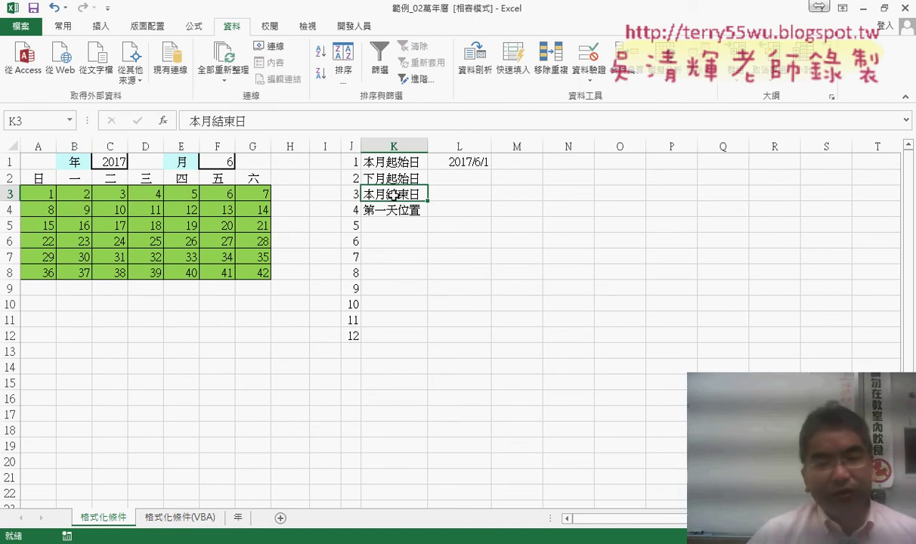
{"action": "double_click", "coordinate": [415, 194]}
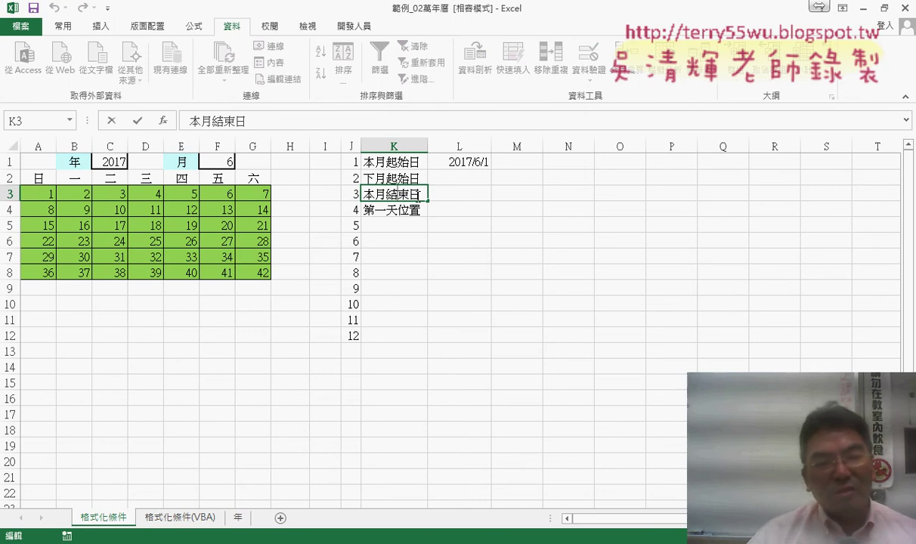
{"action": "left_click_drag", "start_coordinate": [418, 194], "coordinate": [364, 194]}
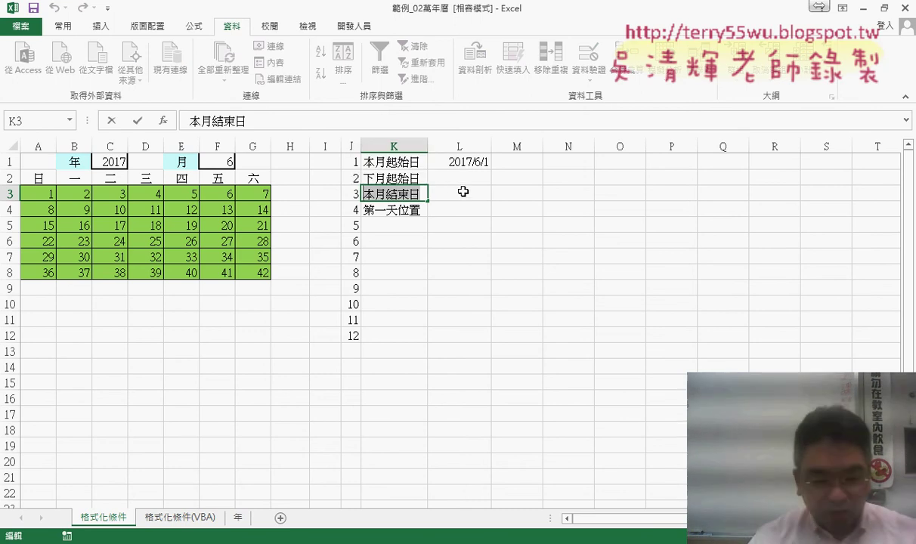
{"action": "type", "text": "ㄓㄜ"}
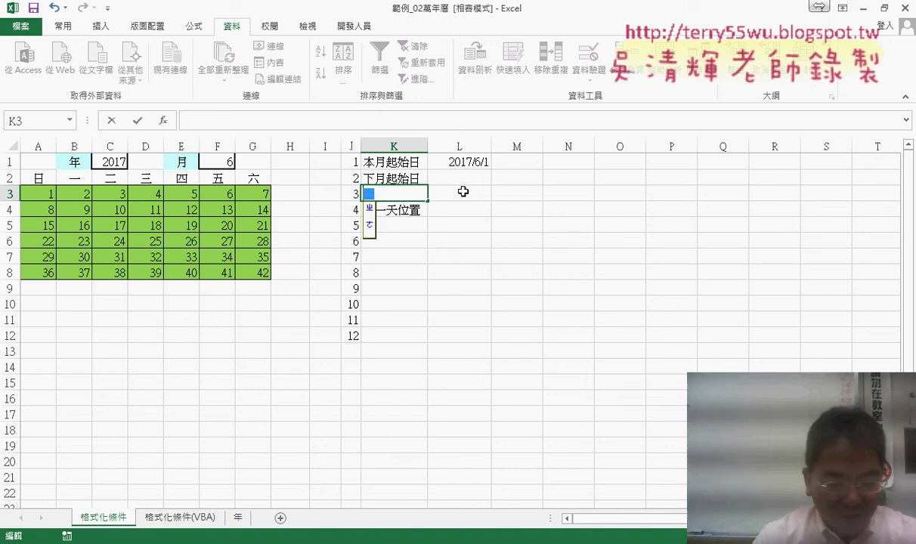
{"action": "type", "text": "這個月有"}
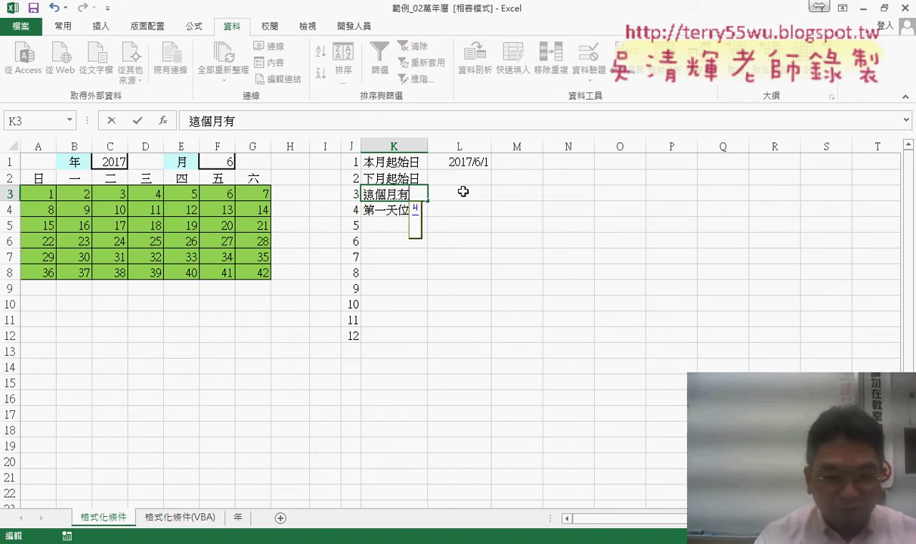
{"action": "type", "text": "幾天"}
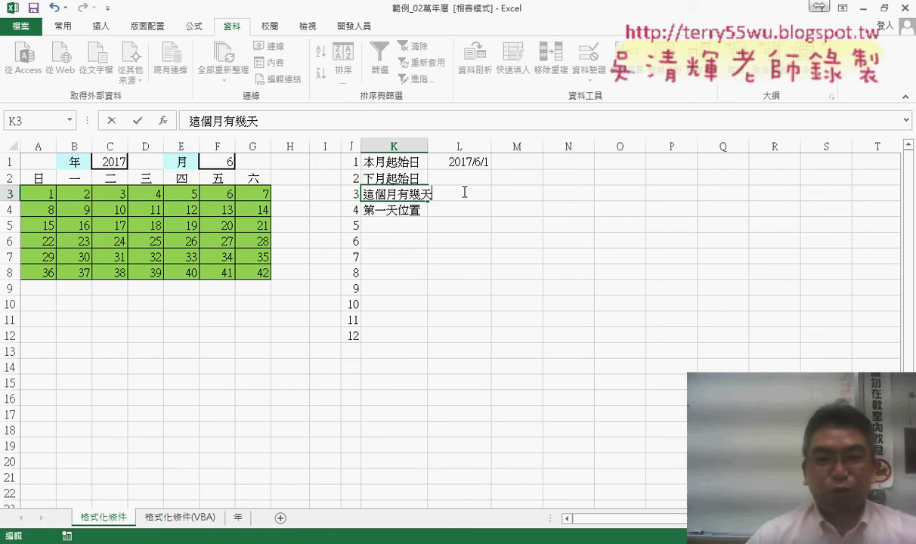
{"action": "key", "text": "Return"}
Widen column K for the longer label and clear the trial entry in L3
{"action": "left_click_drag", "start_coordinate": [427, 146], "coordinate": [433, 146]}
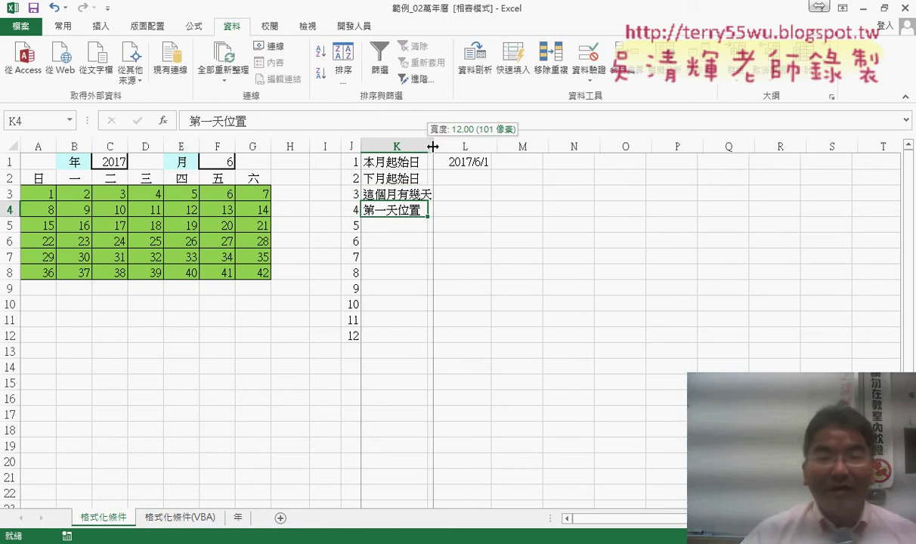
{"action": "left_click", "coordinate": [468, 194]}
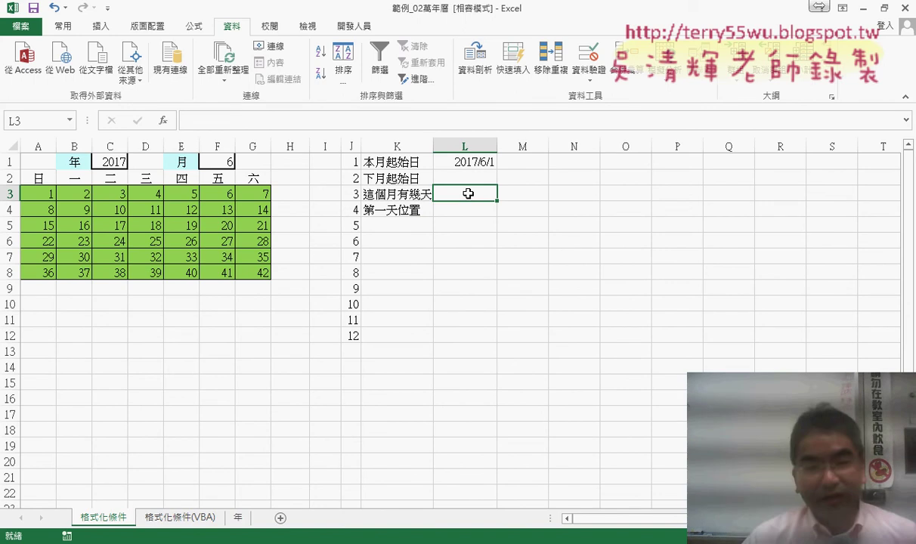
{"action": "type", "text": "30"}
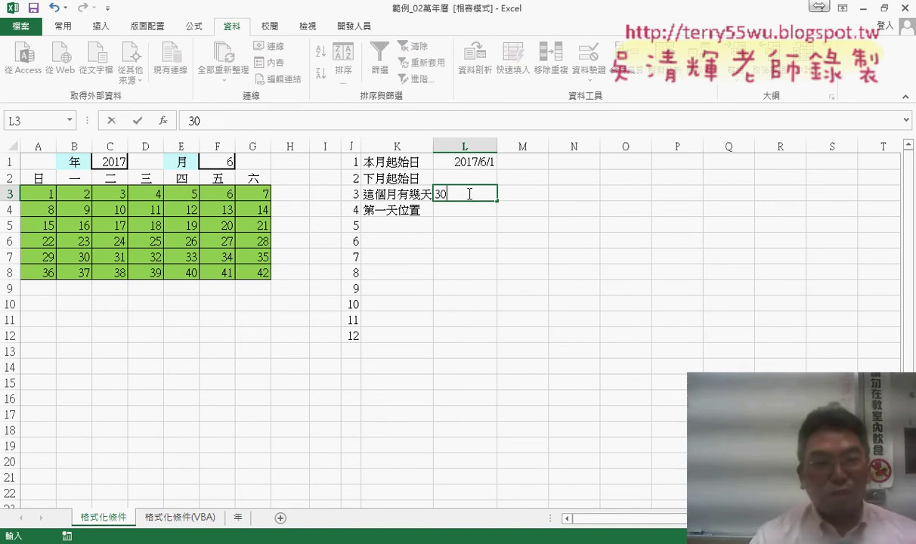
{"action": "key", "text": "BackSpace"}
{"action": "key", "text": "BackSpace"}
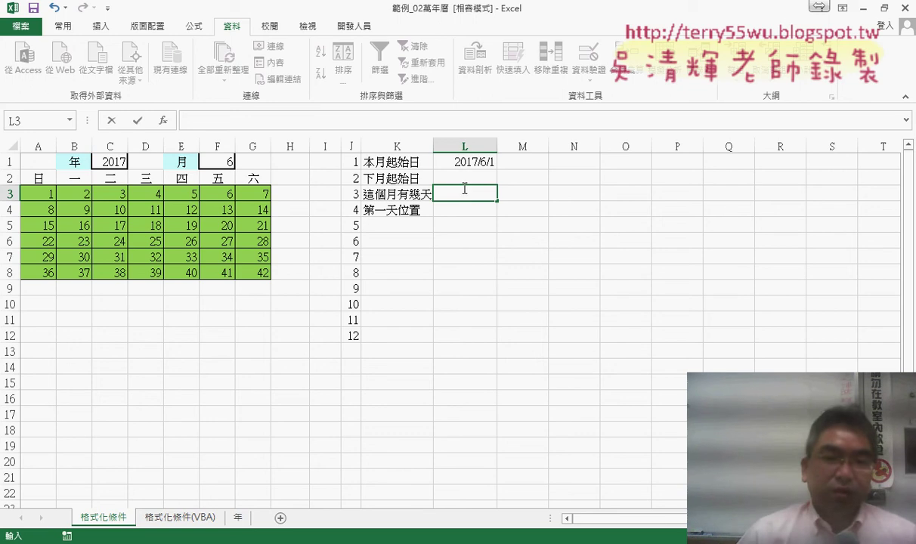
{"action": "left_click", "coordinate": [464, 179]}
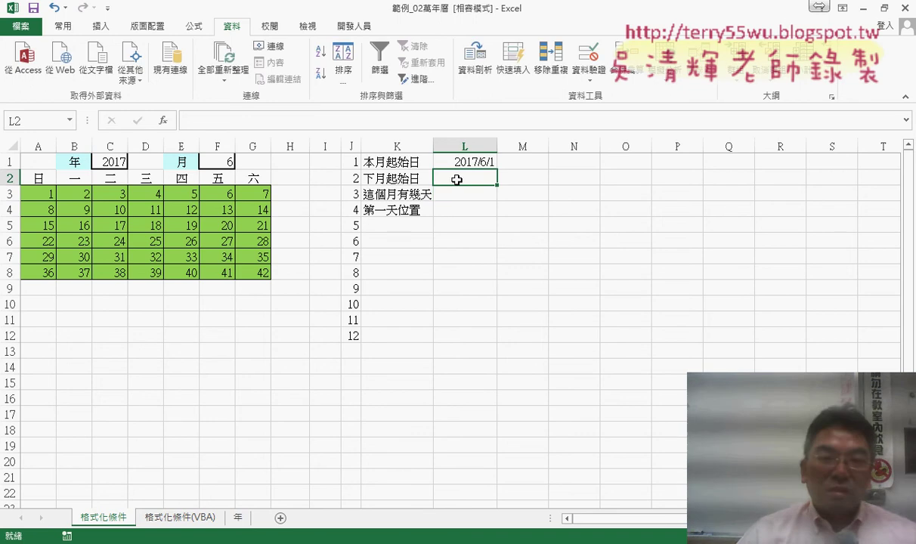
Enter =EDATE(L1,1) in L2 so it shows 2017/7/1
{"action": "left_click", "coordinate": [386, 179]}
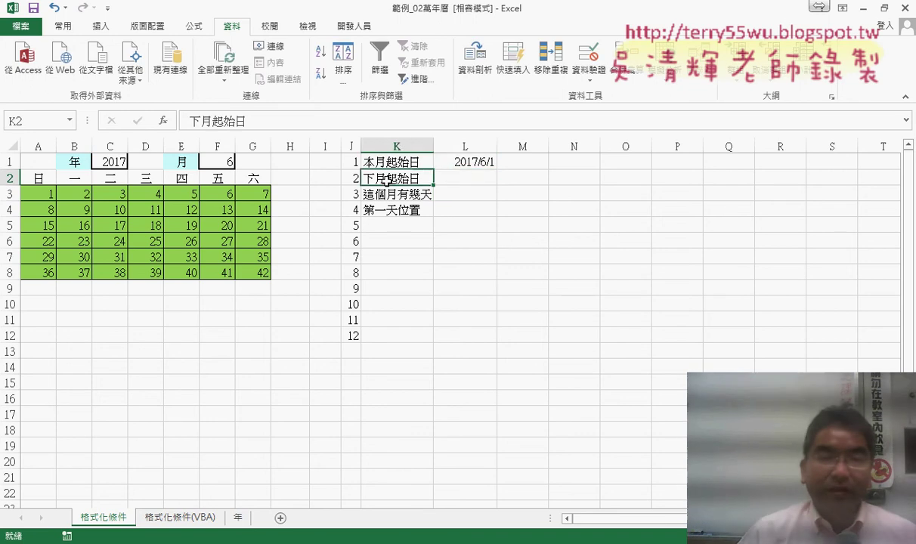
{"action": "left_click", "coordinate": [468, 180]}
{"action": "left_click", "coordinate": [464, 196]}
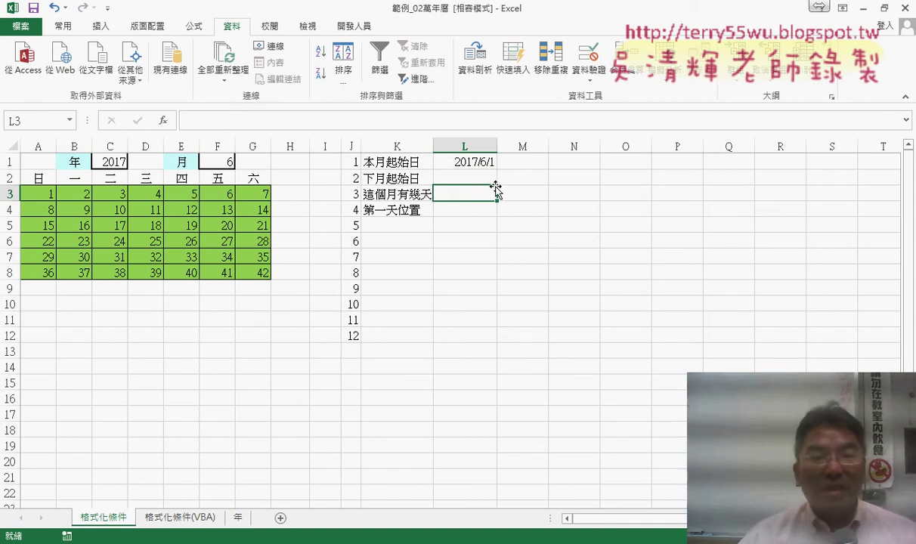
{"action": "left_click", "coordinate": [480, 180]}
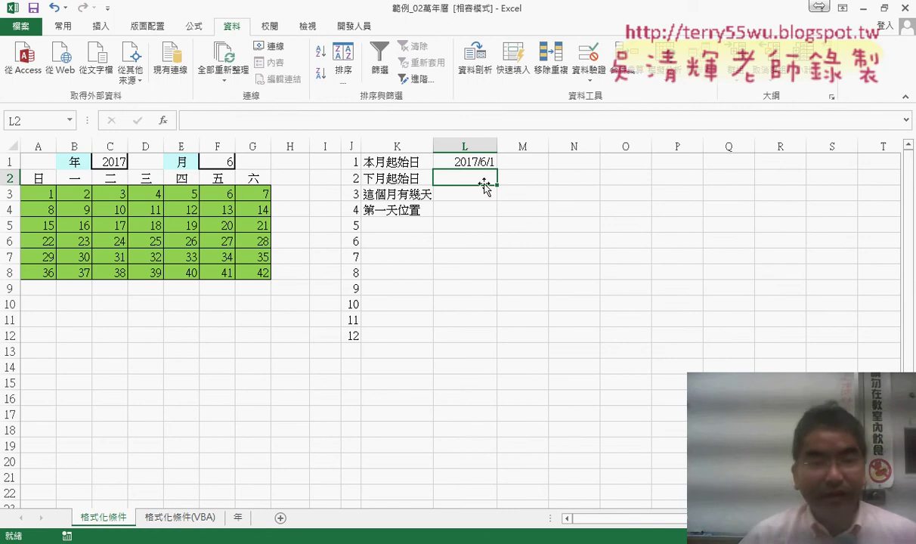
{"action": "left_click", "coordinate": [162, 121]}
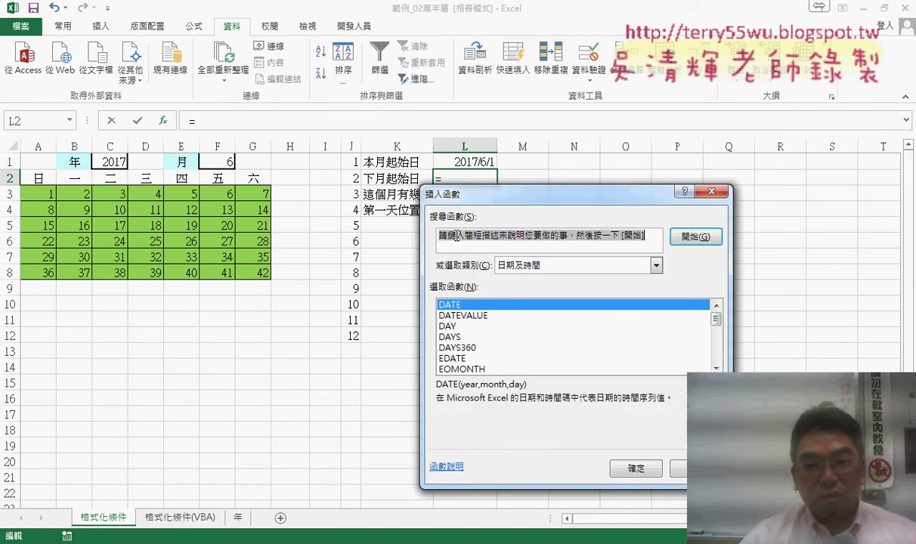
{"action": "left_click", "coordinate": [461, 358]}
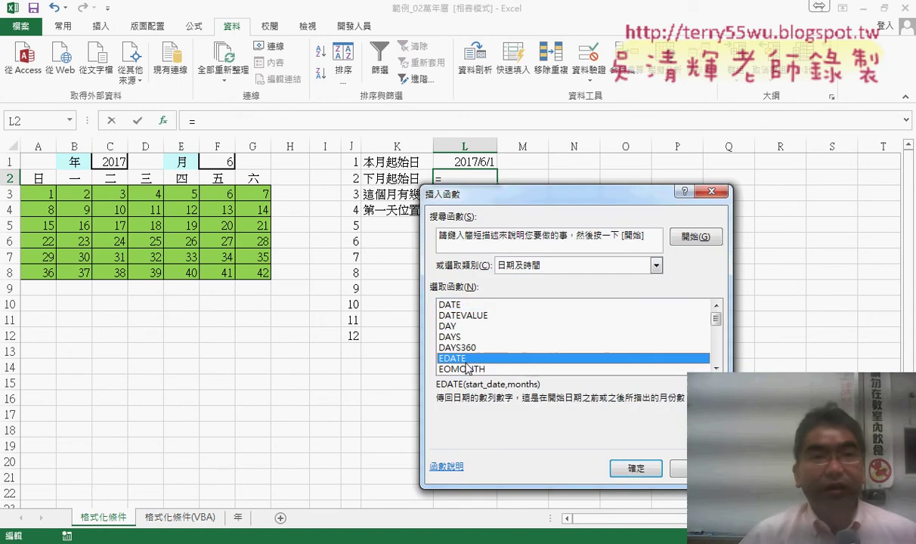
{"action": "left_click", "coordinate": [634, 468]}
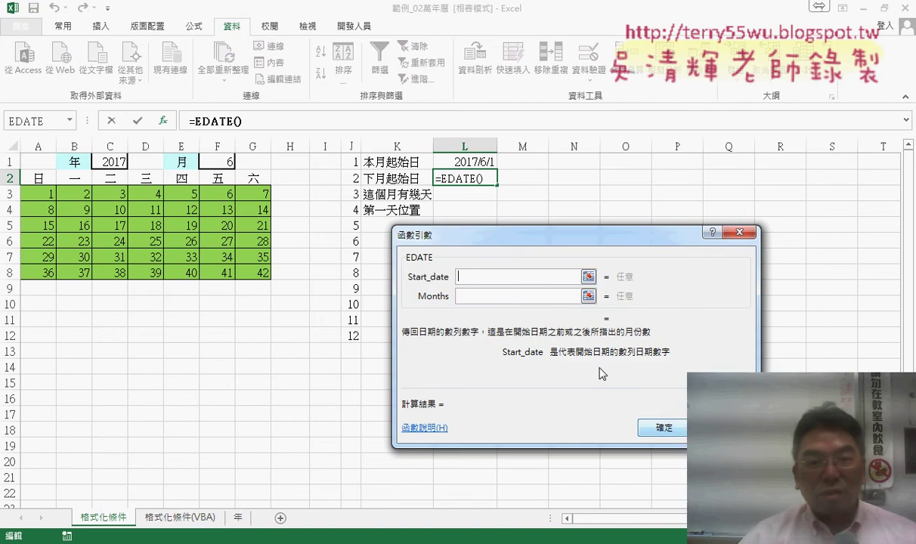
{"action": "left_click", "coordinate": [468, 163]}
{"action": "left_click", "coordinate": [485, 296]}
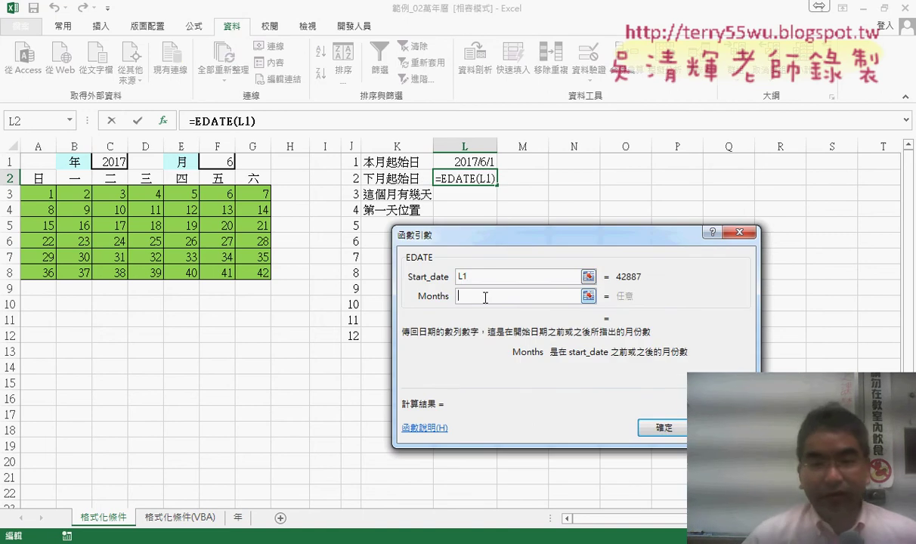
{"action": "type", "text": ",1"}
{"action": "left_click", "coordinate": [663, 427]}
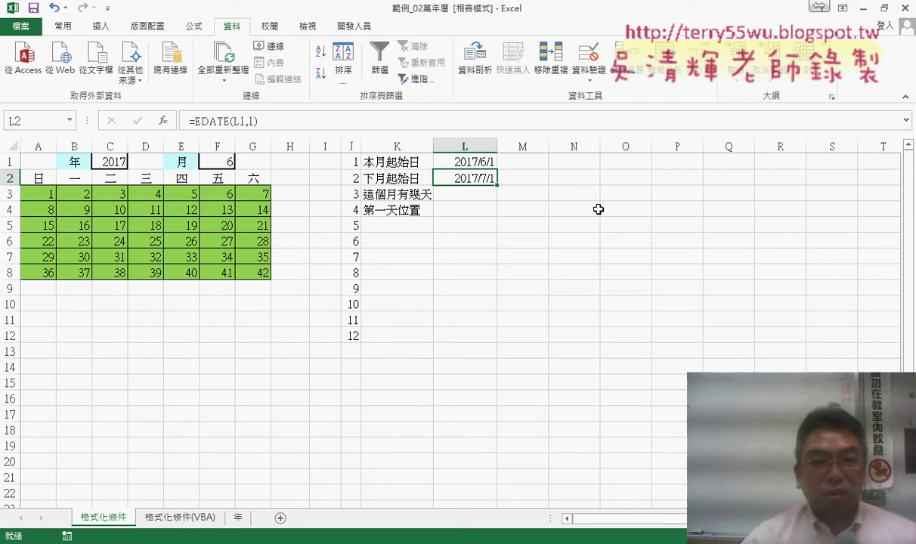
Enter the formula =L2-1 in L3
{"action": "left_click", "coordinate": [461, 195]}
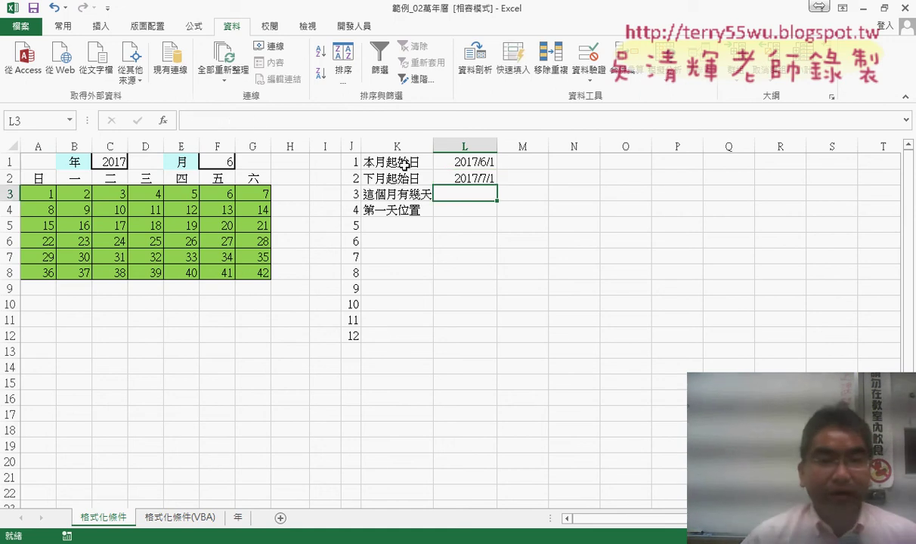
{"action": "left_click", "coordinate": [258, 122]}
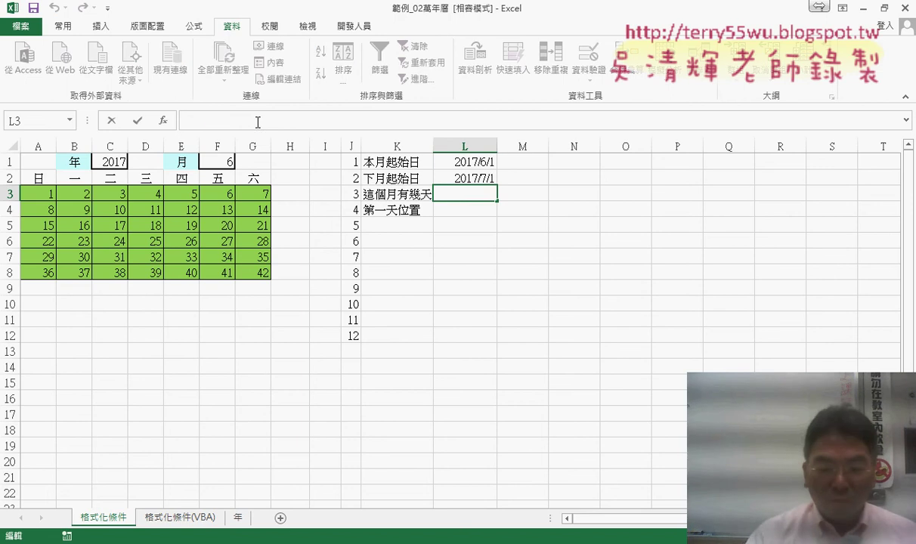
{"action": "type", "text": "-"}
{"action": "key", "text": "BackSpace"}
{"action": "type", "text": "="}
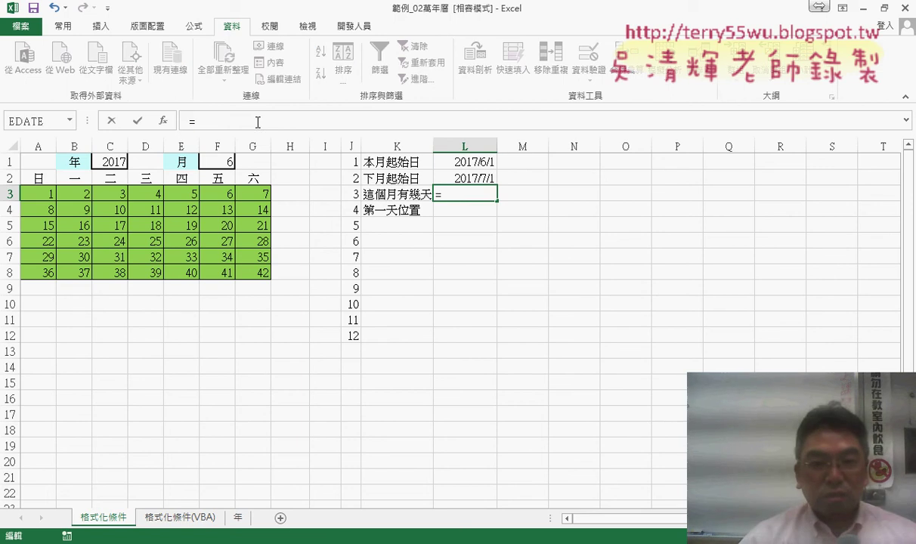
{"action": "left_click", "coordinate": [471, 184]}
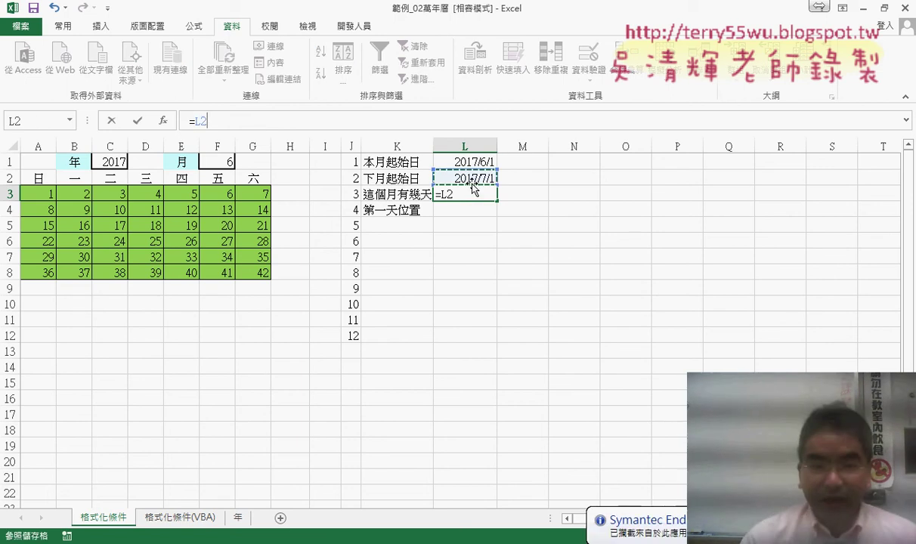
{"action": "type", "text": "-1"}
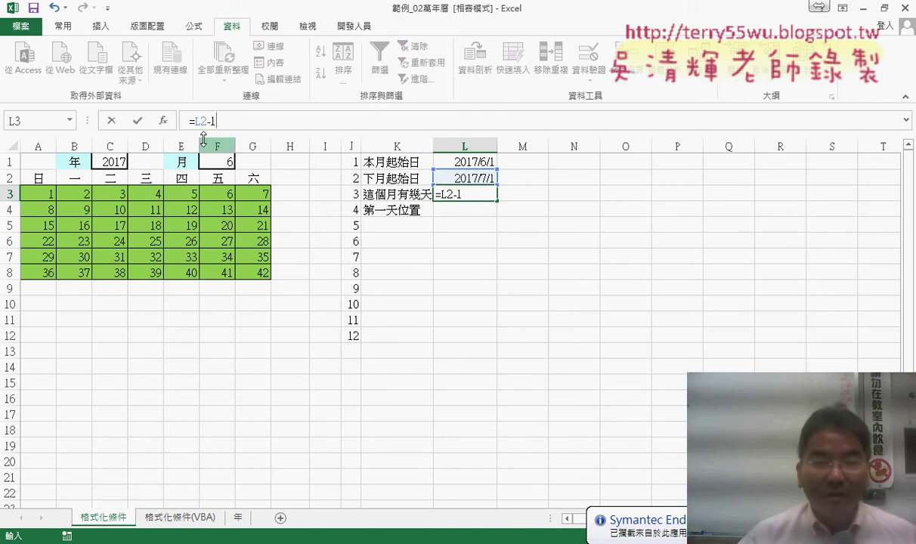
{"action": "left_click", "coordinate": [136, 120]}
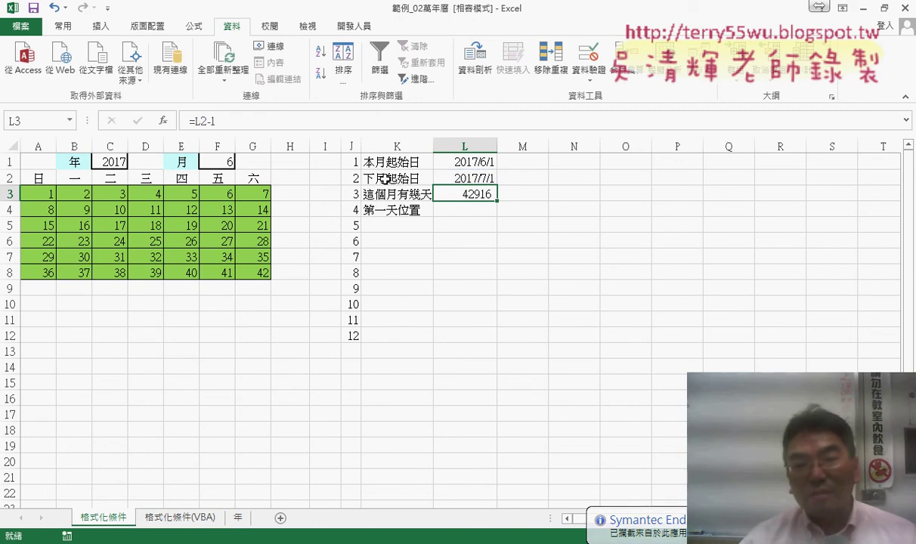
Format L3 as a Date so it displays 2017/6/30
{"action": "right_click", "coordinate": [473, 194]}
{"action": "left_click", "coordinate": [495, 399]}
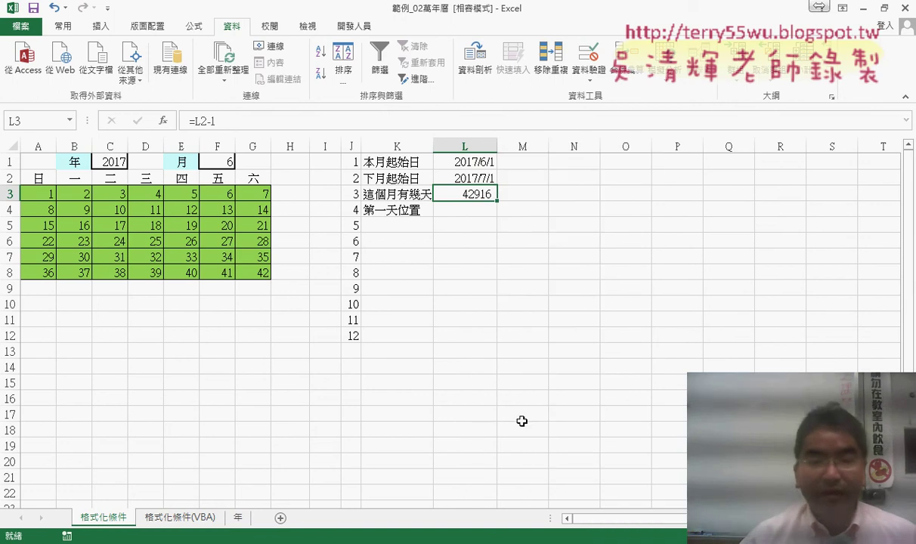
{"action": "left_click", "coordinate": [344, 276]}
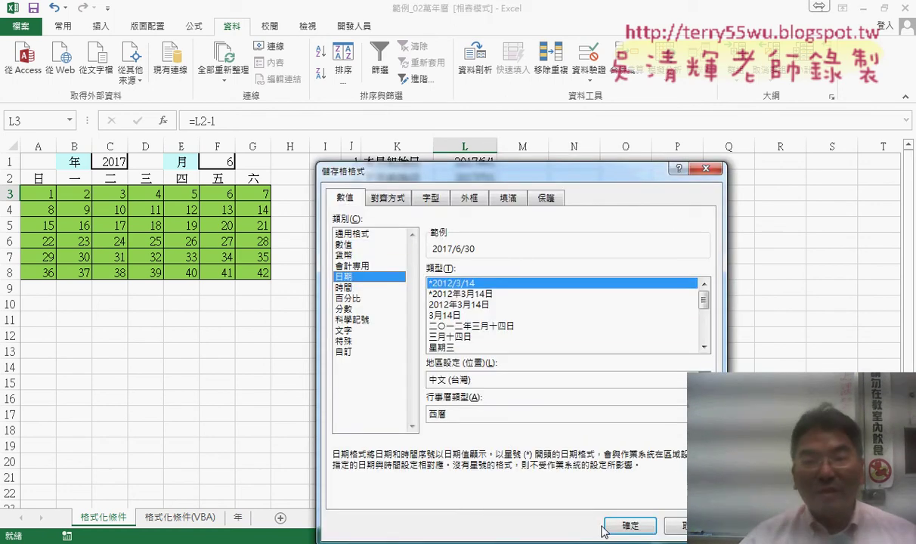
{"action": "left_click", "coordinate": [627, 525]}
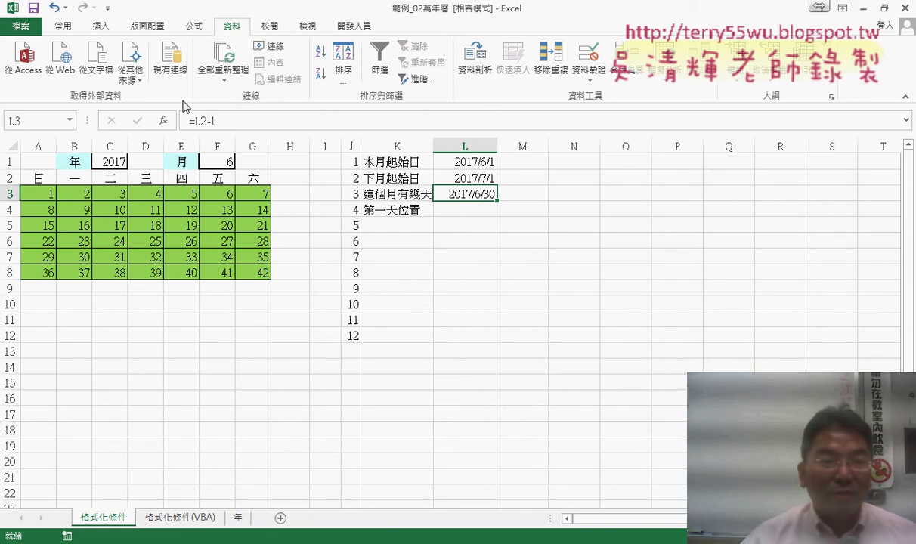
Wrap L3's formula in DAY, making it =DAY(L2-1)
{"action": "left_click", "coordinate": [193, 123]}
{"action": "left_click_drag", "start_coordinate": [198, 121], "coordinate": [219, 121]}
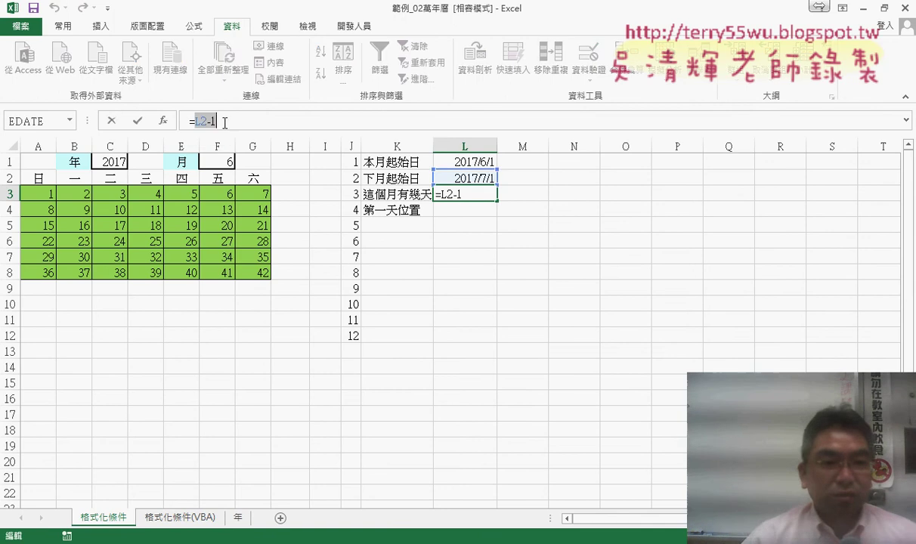
{"action": "right_click", "coordinate": [233, 123]}
{"action": "left_click", "coordinate": [254, 131]}
{"action": "left_click", "coordinate": [162, 121]}
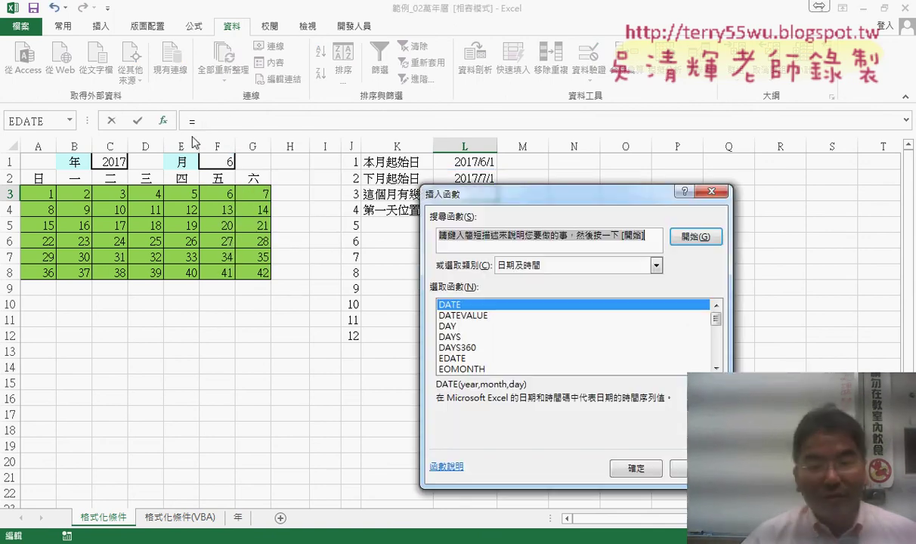
{"action": "left_click", "coordinate": [454, 326]}
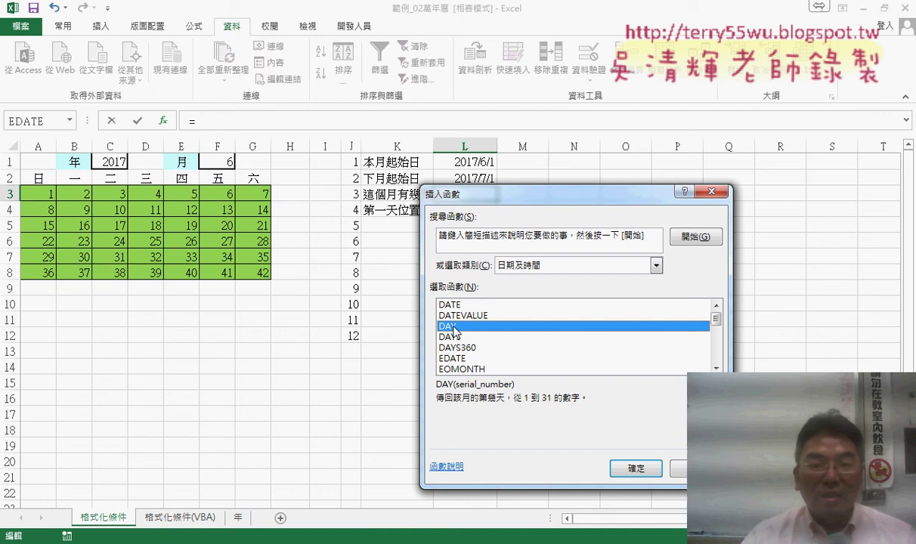
{"action": "left_click", "coordinate": [637, 468]}
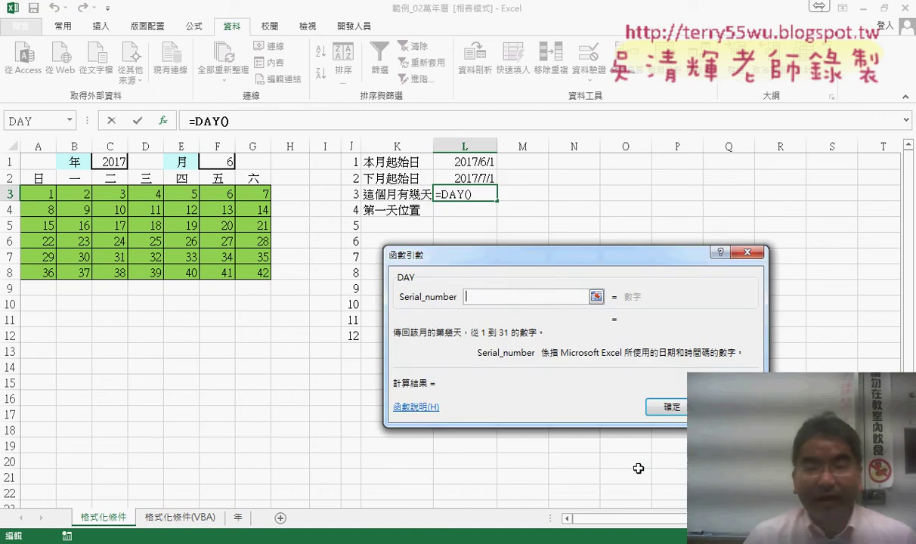
{"action": "right_click", "coordinate": [526, 298]}
{"action": "left_click", "coordinate": [559, 340]}
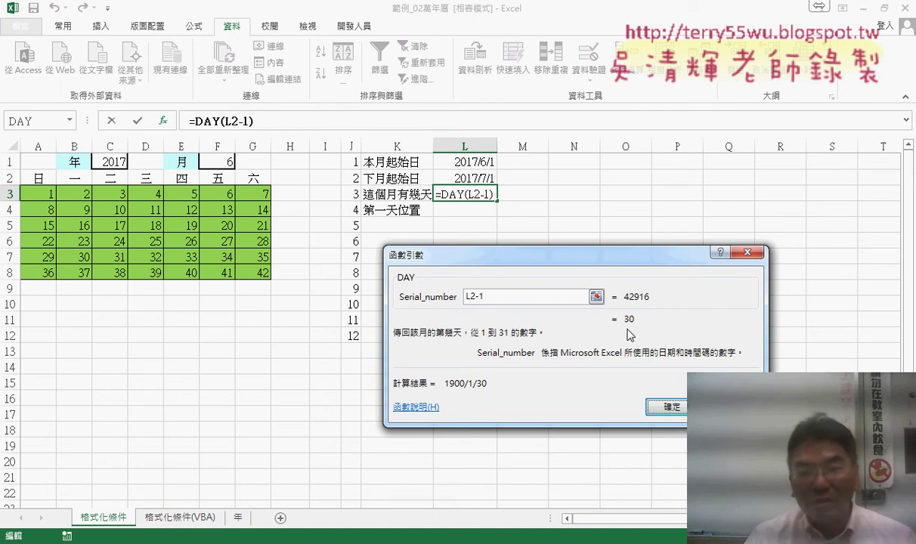
{"action": "left_click", "coordinate": [670, 407]}
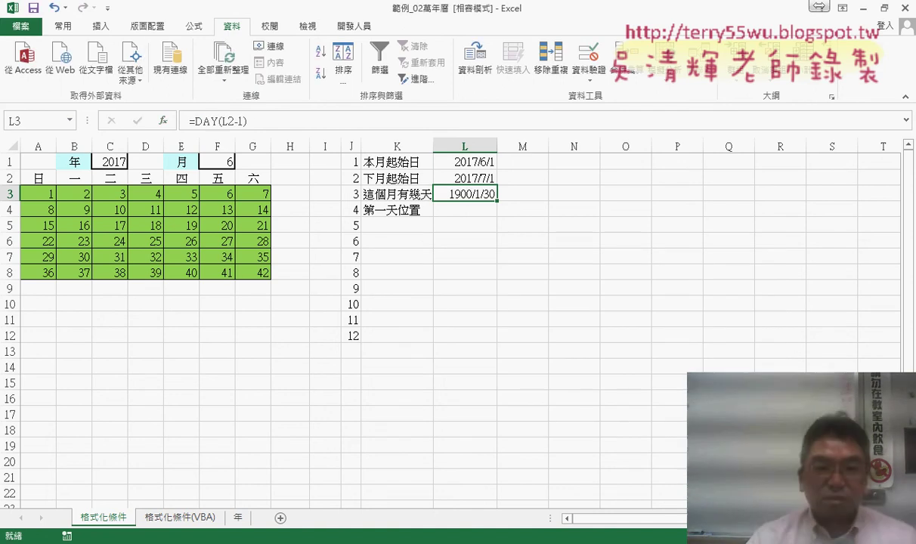
Set L3's number format to General so it shows 30
{"action": "right_click", "coordinate": [470, 195]}
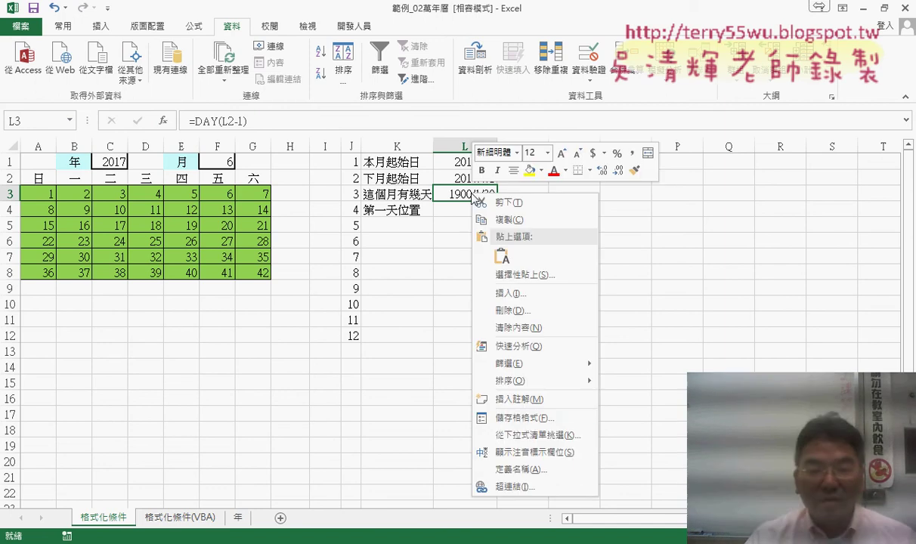
{"action": "left_click", "coordinate": [524, 418]}
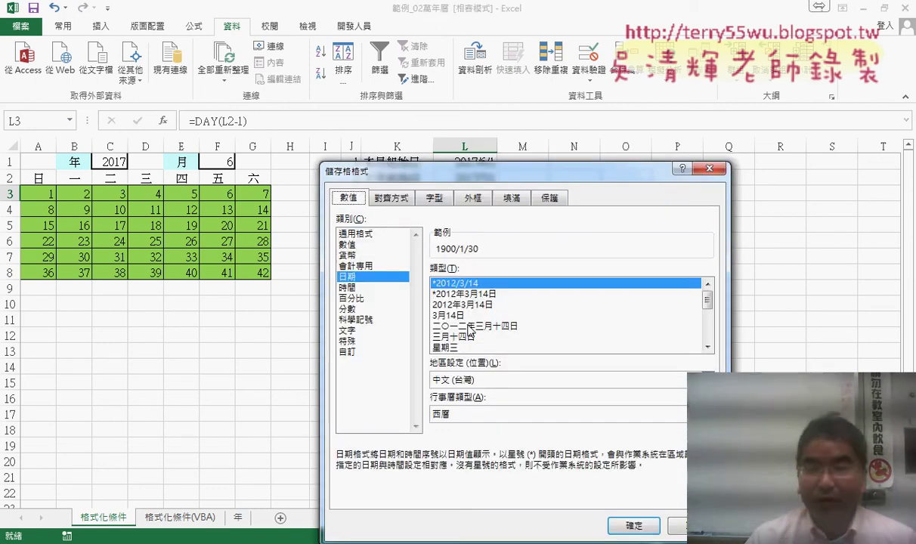
{"action": "left_click", "coordinate": [380, 236]}
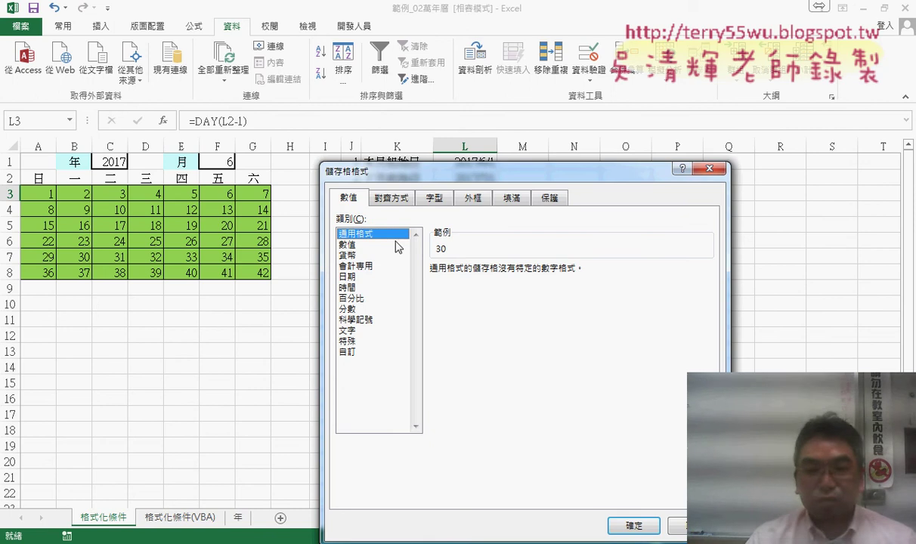
{"action": "left_click", "coordinate": [625, 527]}
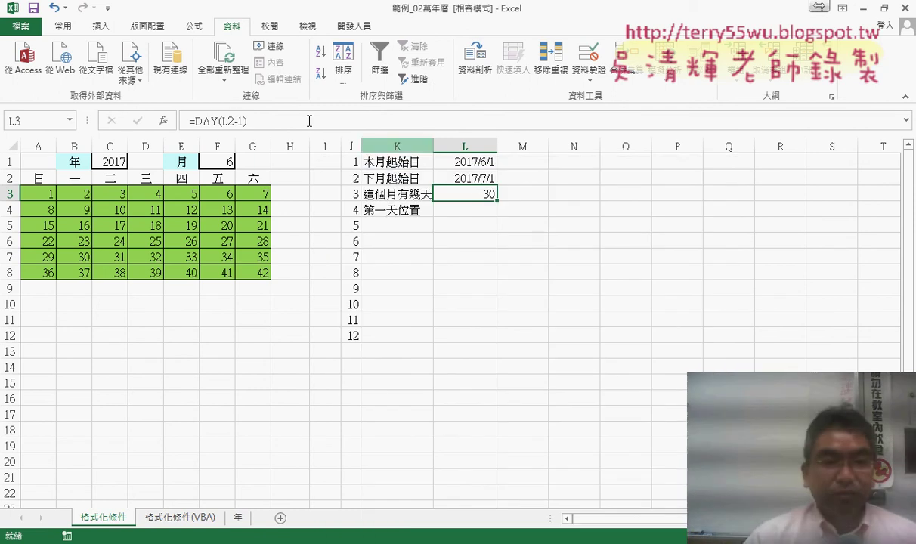
Pick month 7 from F1's dropdown to check the helpers, then switch F1 to month 2
{"action": "left_click", "coordinate": [230, 162]}
{"action": "left_click", "coordinate": [241, 162]}
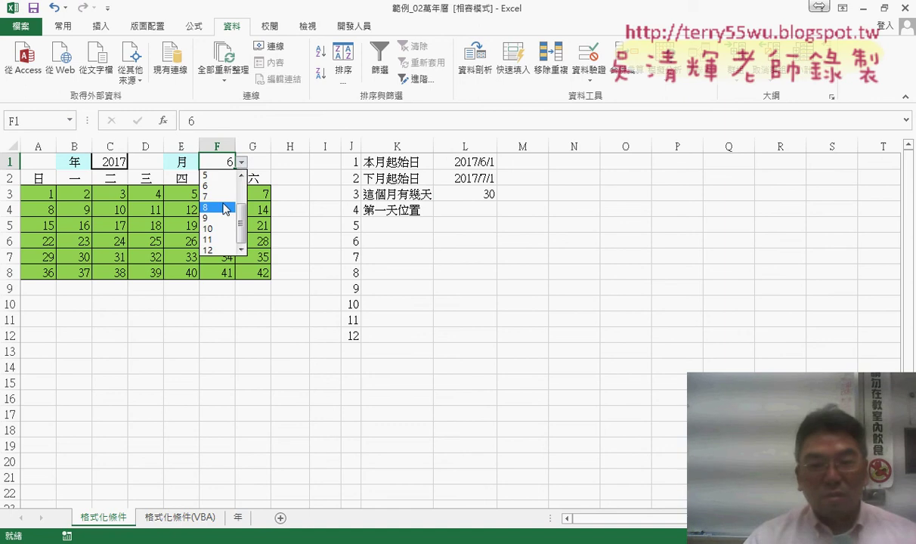
{"action": "left_click", "coordinate": [224, 201]}
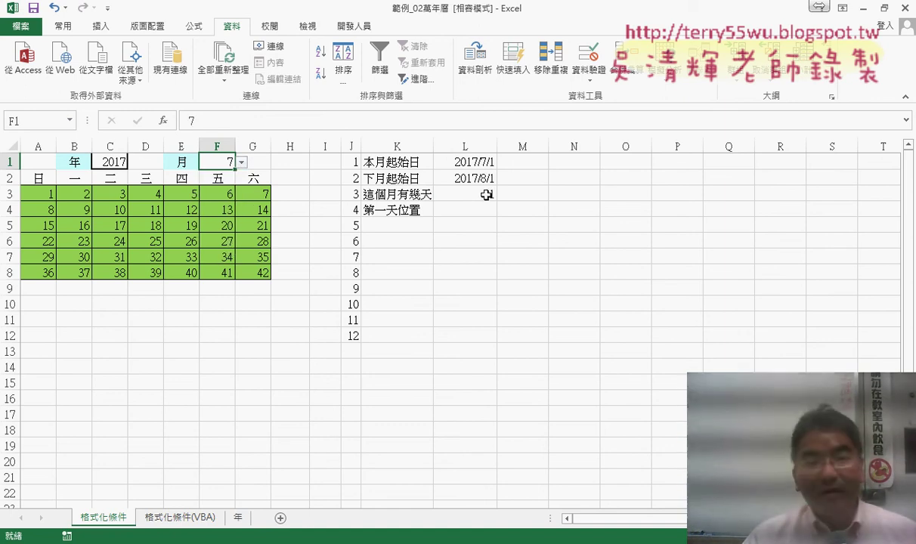
{"action": "left_click", "coordinate": [242, 163]}
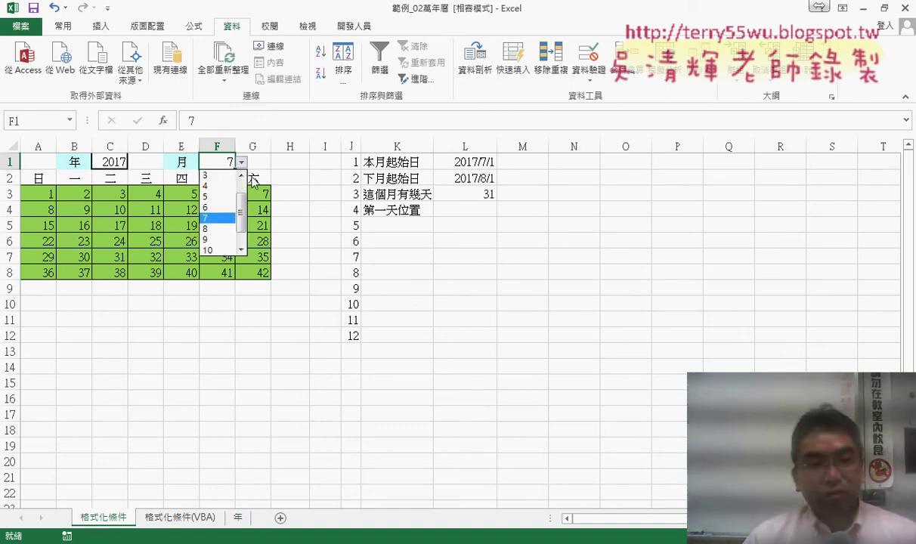
{"action": "left_click", "coordinate": [241, 174]}
{"action": "left_click", "coordinate": [226, 185]}
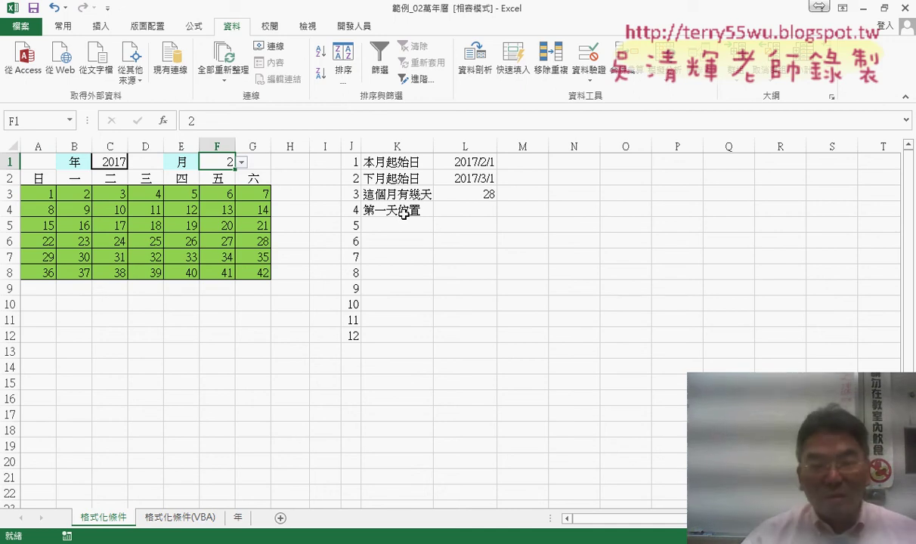
{"action": "left_click", "coordinate": [482, 212]}
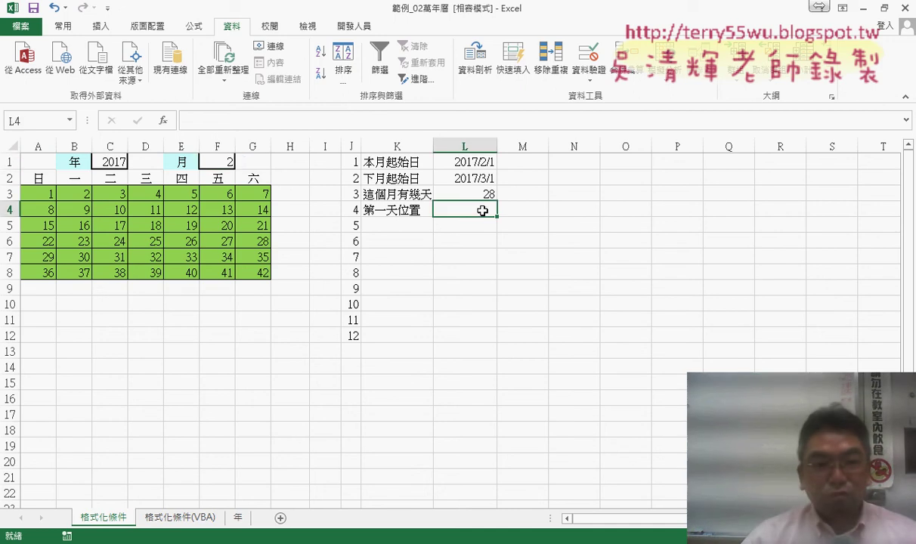
Insert =WEEKDAY(L1) into L4, returning 4 for February 2017
{"action": "left_click", "coordinate": [163, 123]}
{"action": "scroll", "coordinate": [702, 348], "scroll_direction": "down", "scroll_amount": 4}
{"action": "scroll", "coordinate": [680, 340], "scroll_direction": "down", "scroll_amount": 3}
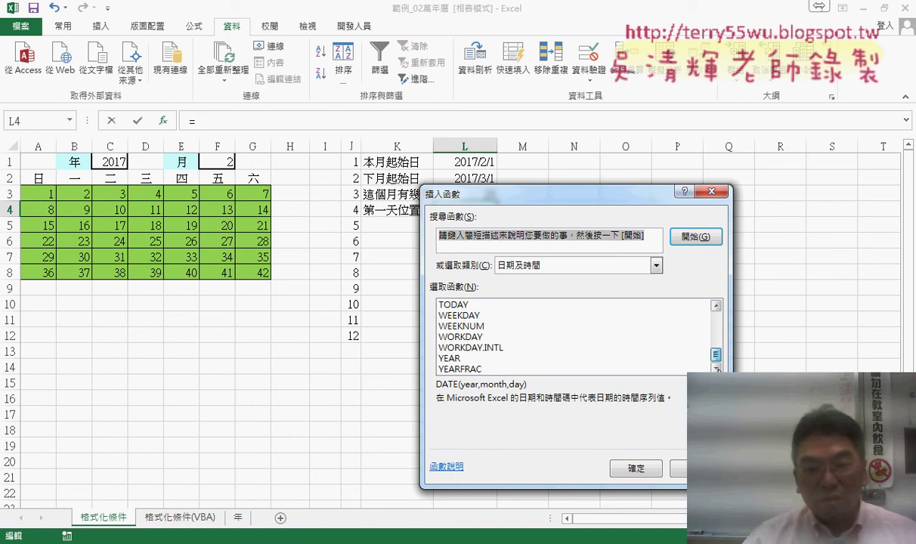
{"action": "double_click", "coordinate": [457, 315]}
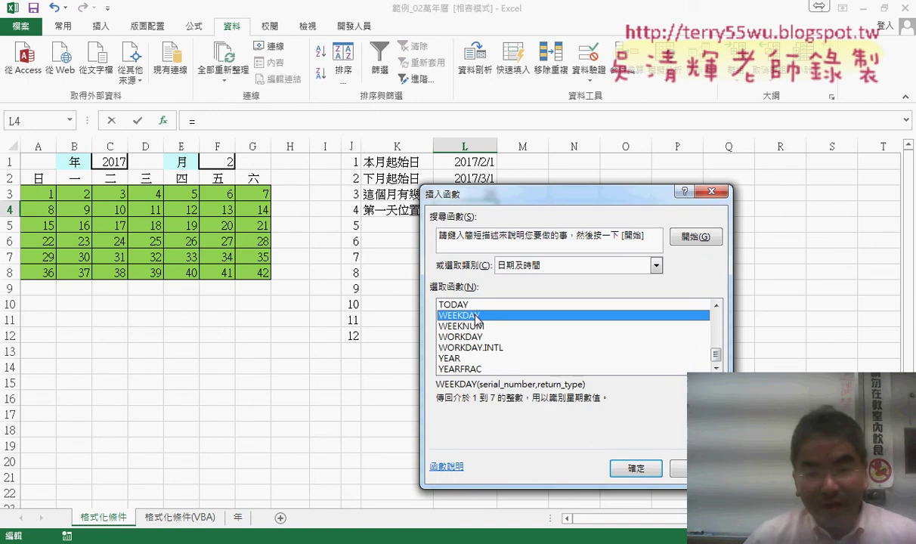
{"action": "left_click", "coordinate": [474, 163]}
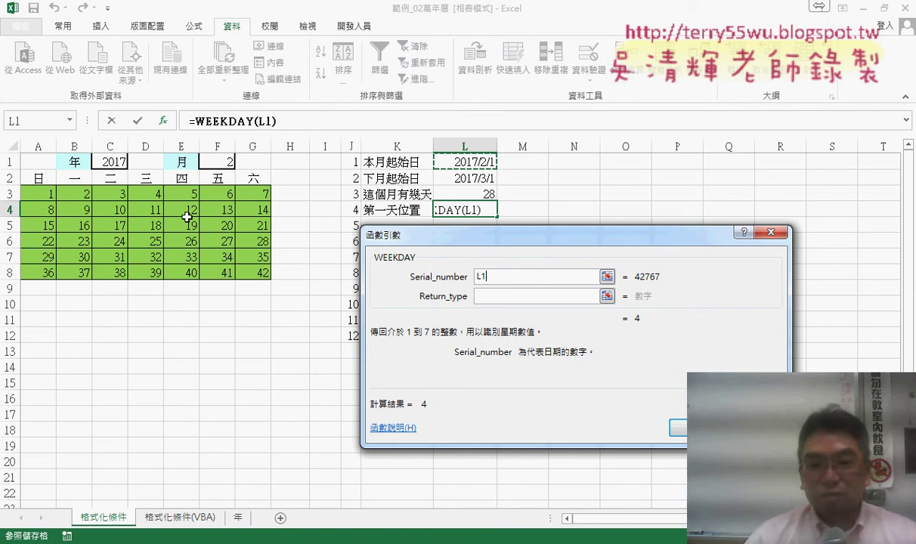
{"action": "left_click", "coordinate": [677, 425]}
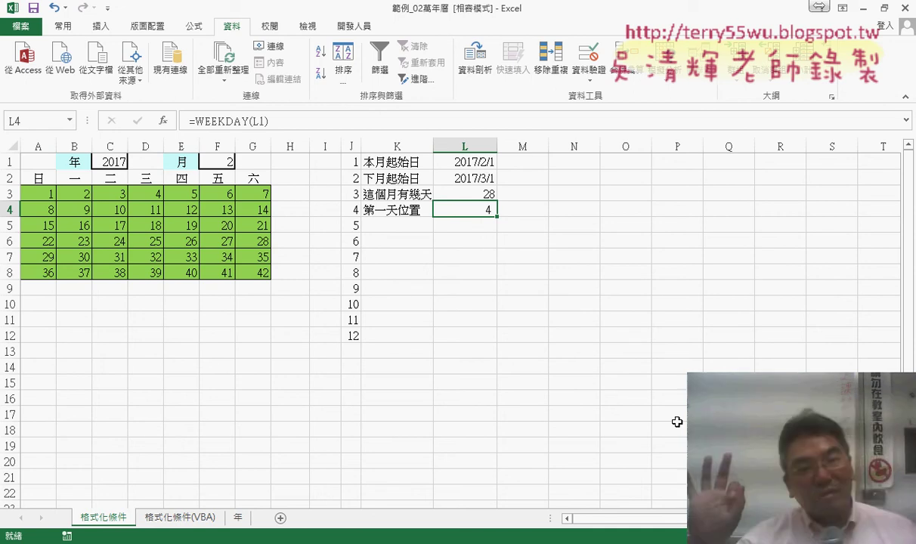
{"action": "left_click", "coordinate": [469, 163]}
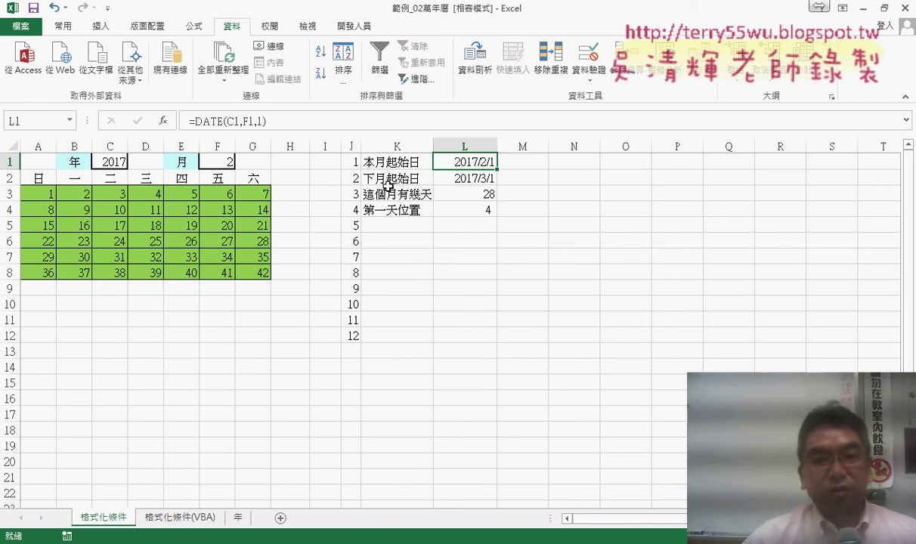
{"action": "left_click", "coordinate": [483, 179]}
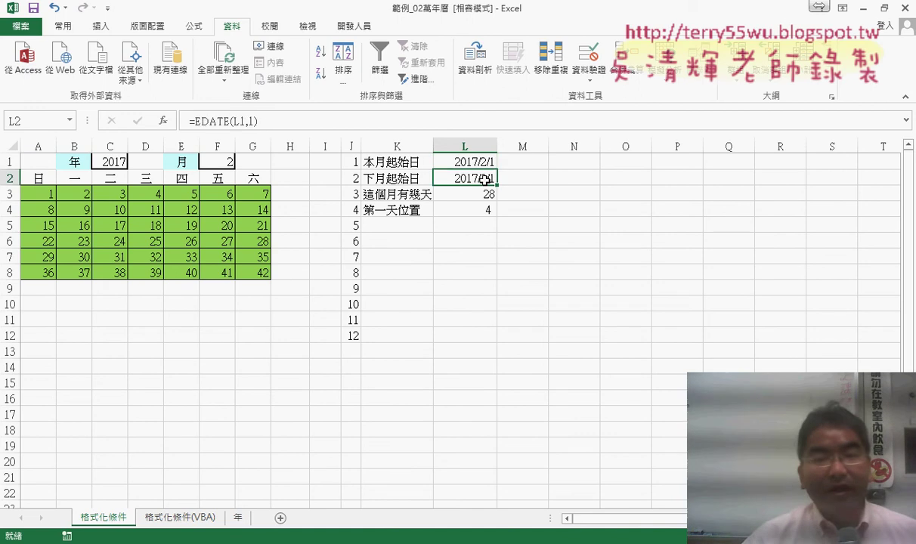
{"action": "left_click", "coordinate": [487, 195]}
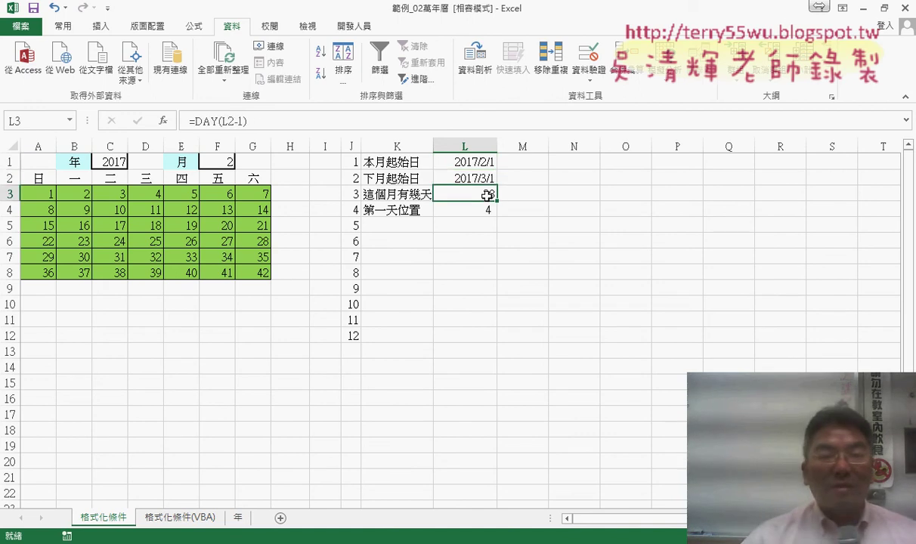
{"action": "left_click", "coordinate": [492, 211]}
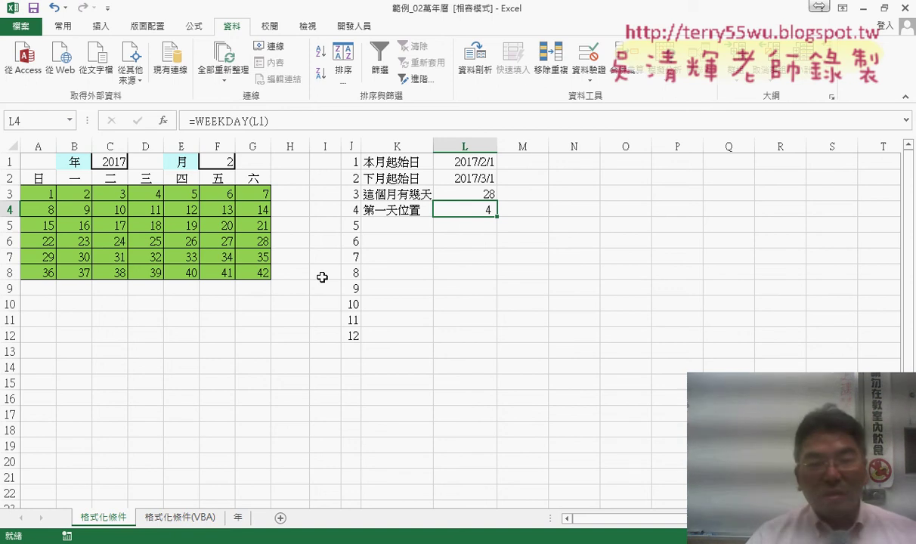
{"action": "left_click_drag", "start_coordinate": [457, 179], "coordinate": [482, 194]}
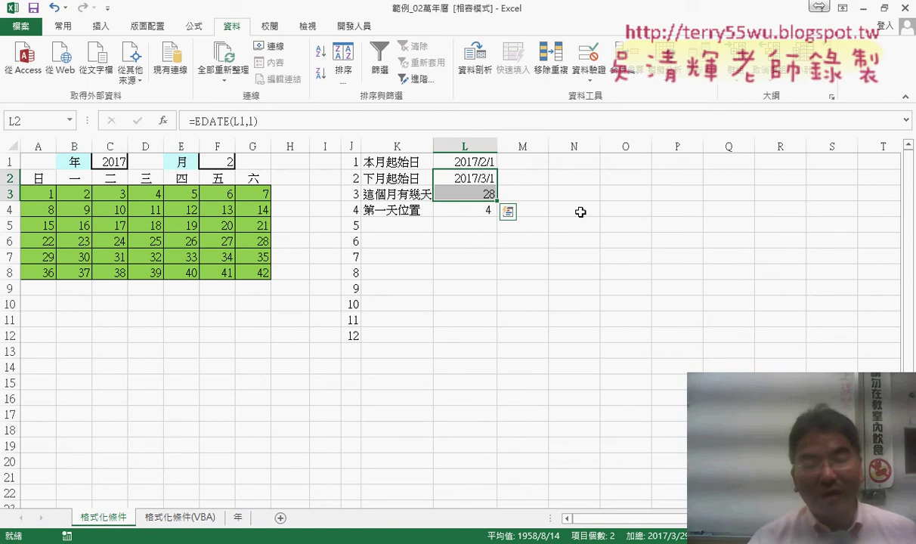
Clear L2:L3, then enter =EOMONTH(L1,0) in L3 via Insert Function
{"action": "key", "text": "Delete"}
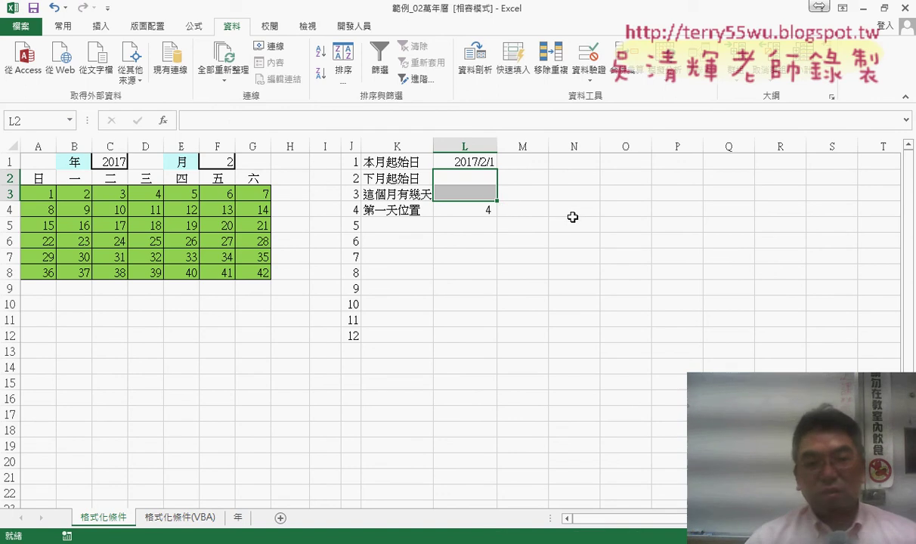
{"action": "left_click", "coordinate": [474, 194]}
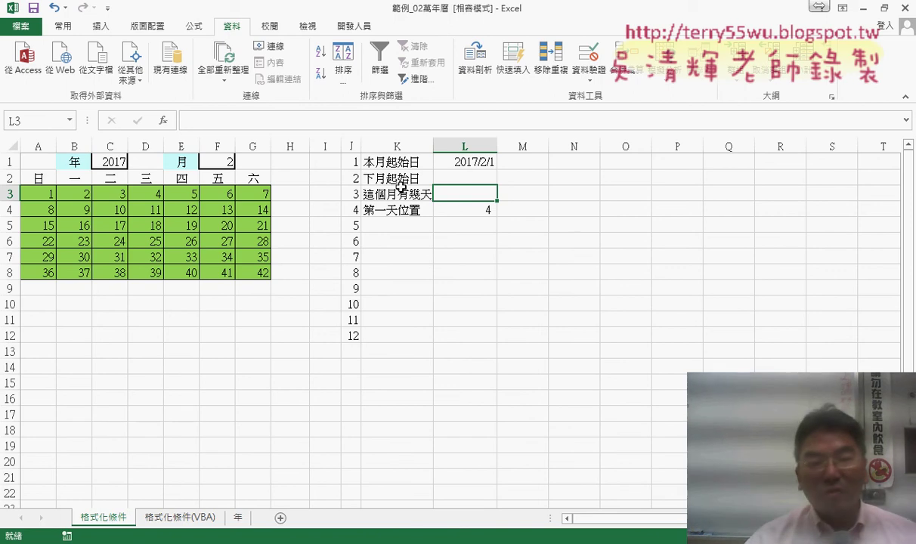
{"action": "key", "text": "shift+F3"}
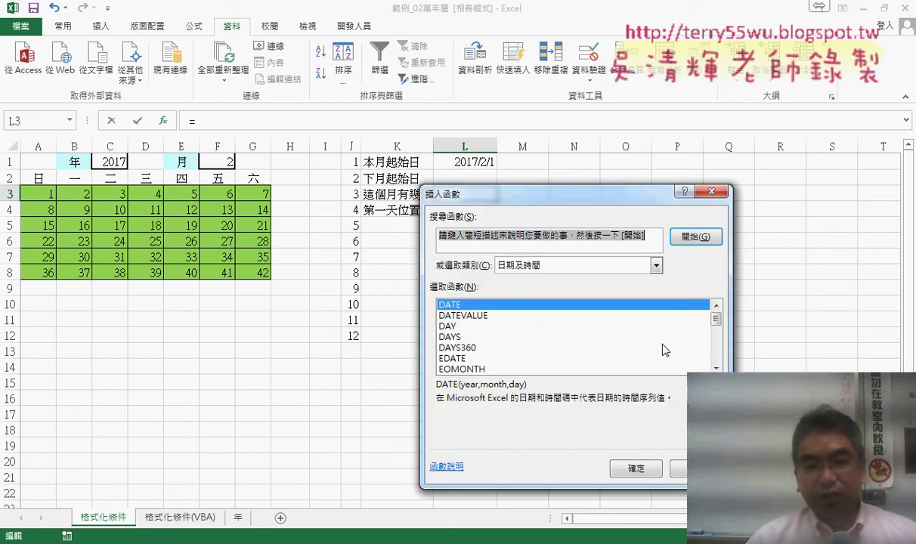
{"action": "left_click_drag", "start_coordinate": [715, 321], "coordinate": [715, 326]}
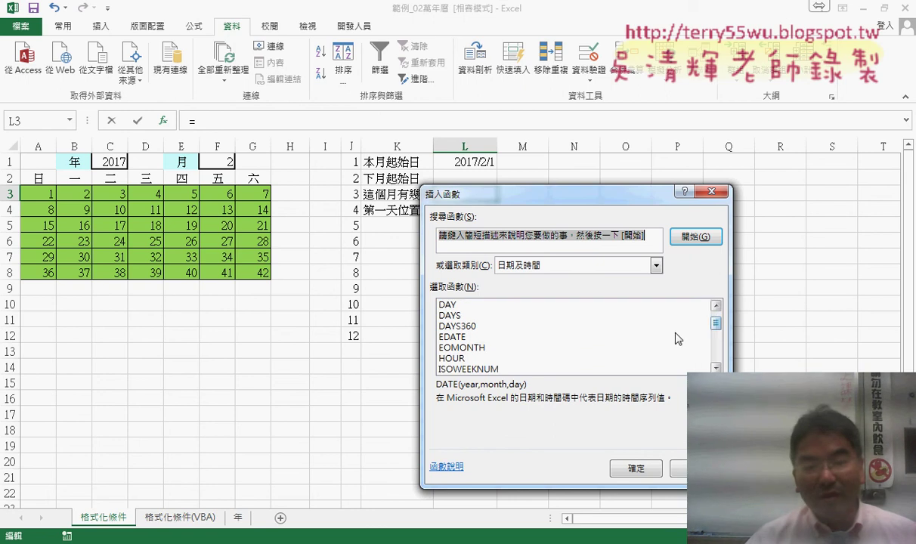
{"action": "left_click", "coordinate": [451, 348]}
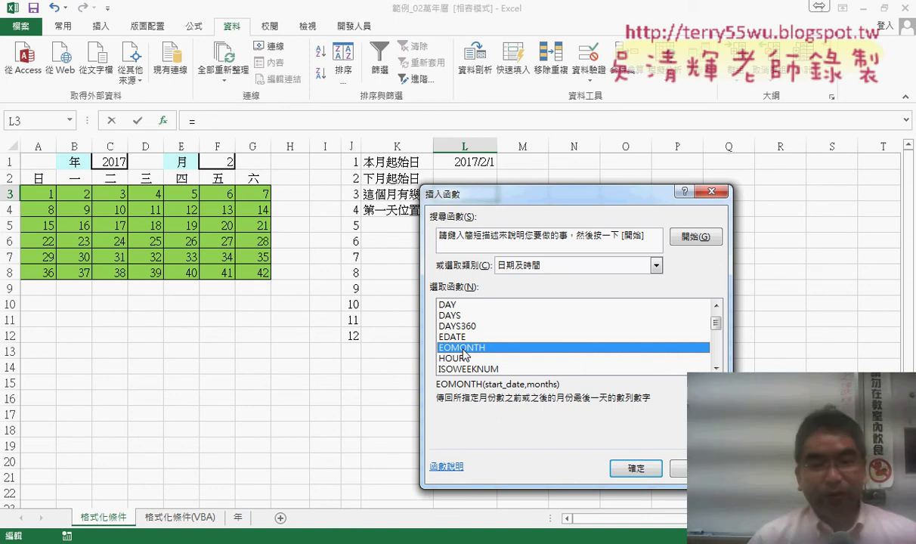
{"action": "left_click", "coordinate": [639, 469]}
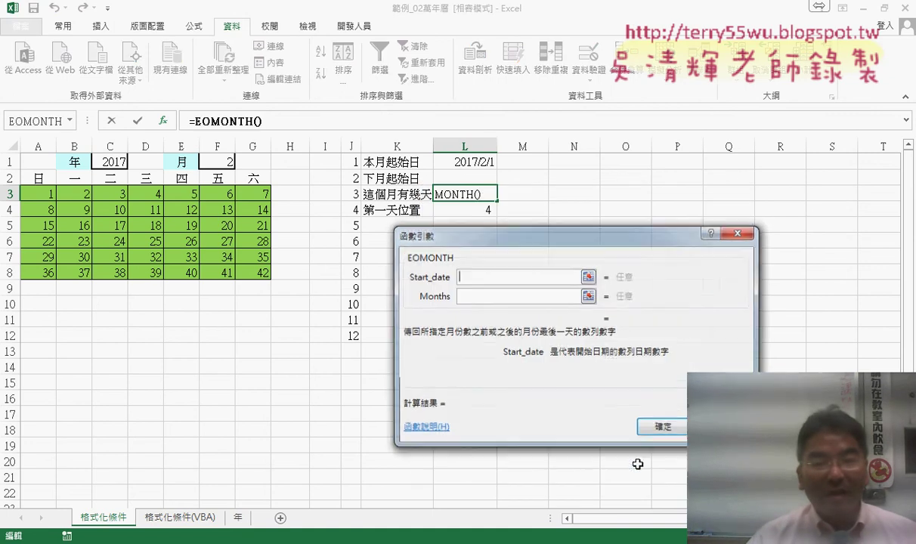
{"action": "left_click", "coordinate": [471, 160]}
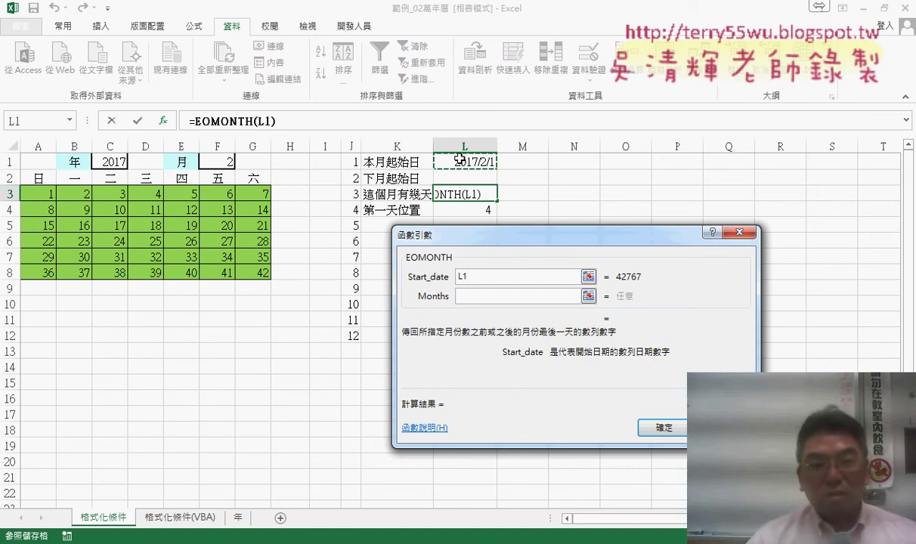
{"action": "left_click", "coordinate": [475, 296]}
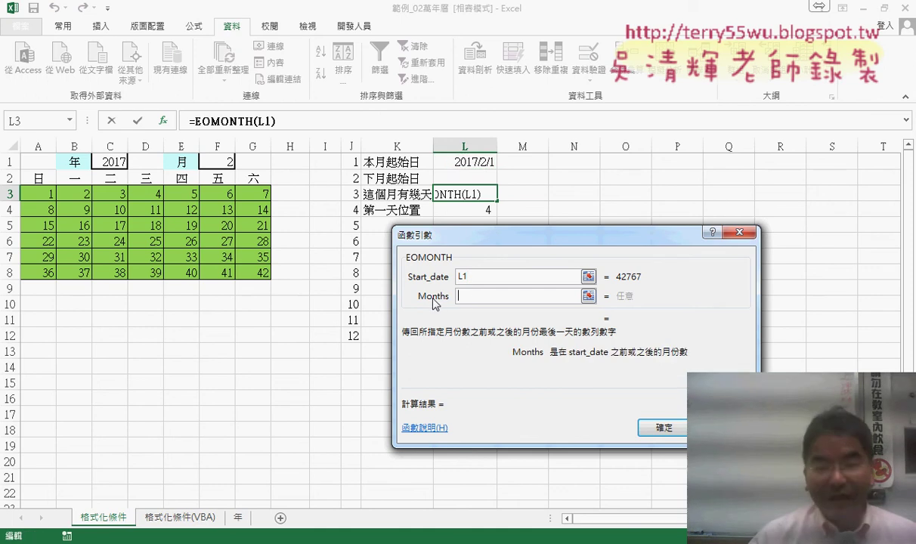
{"action": "type", "text": "0"}
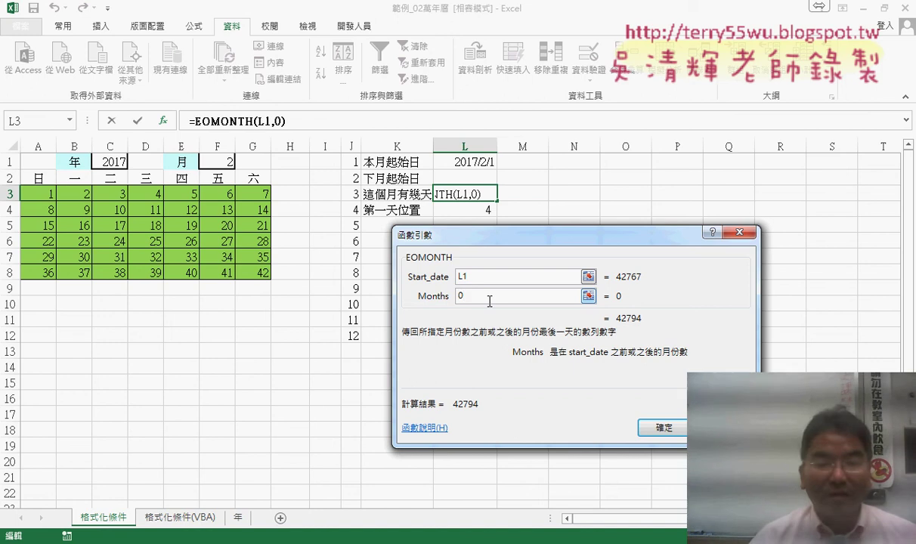
{"action": "left_click", "coordinate": [655, 422]}
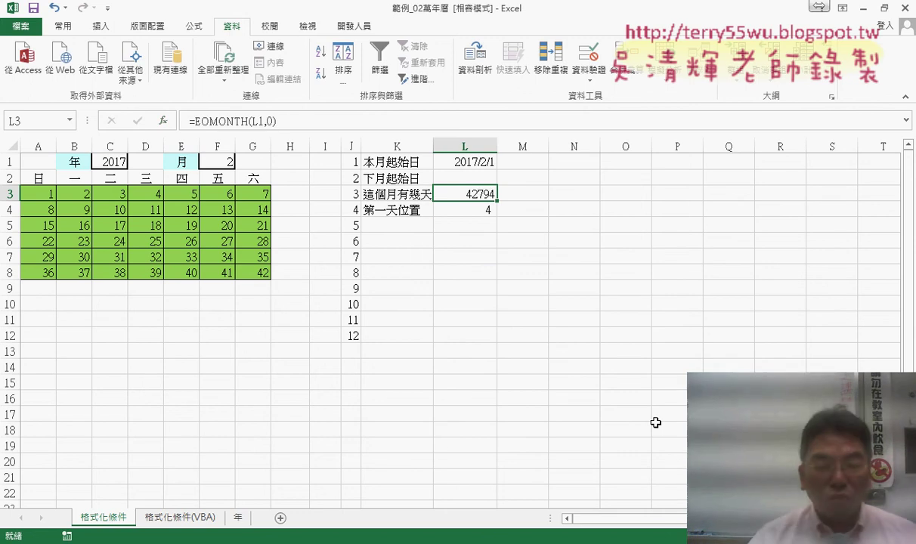
Format L3 as a Date so it shows 2017/2/28
{"action": "right_click", "coordinate": [476, 195]}
{"action": "left_click", "coordinate": [491, 402]}
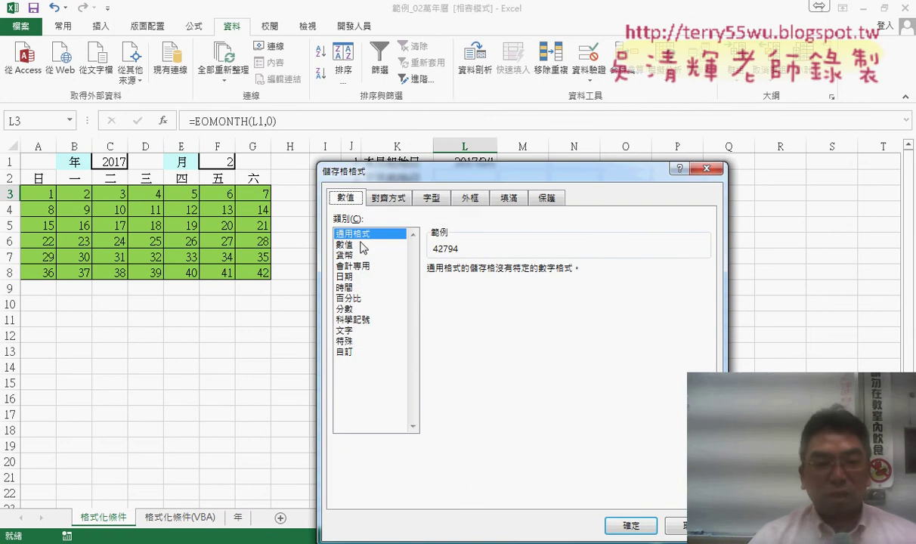
{"action": "left_click", "coordinate": [345, 276]}
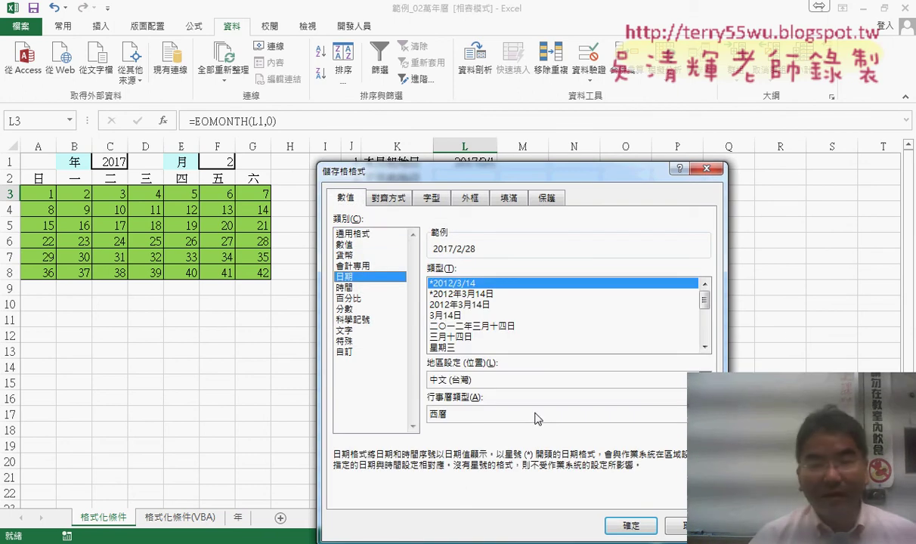
{"action": "left_click", "coordinate": [633, 525]}
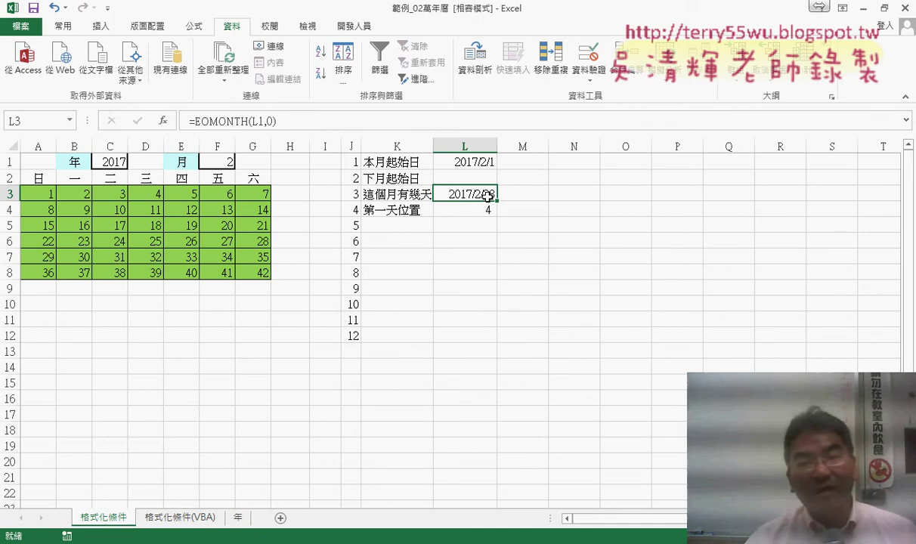
Wrap the L3 formula as =DAY(EOMONTH(L1,0))
{"action": "left_click", "coordinate": [194, 121]}
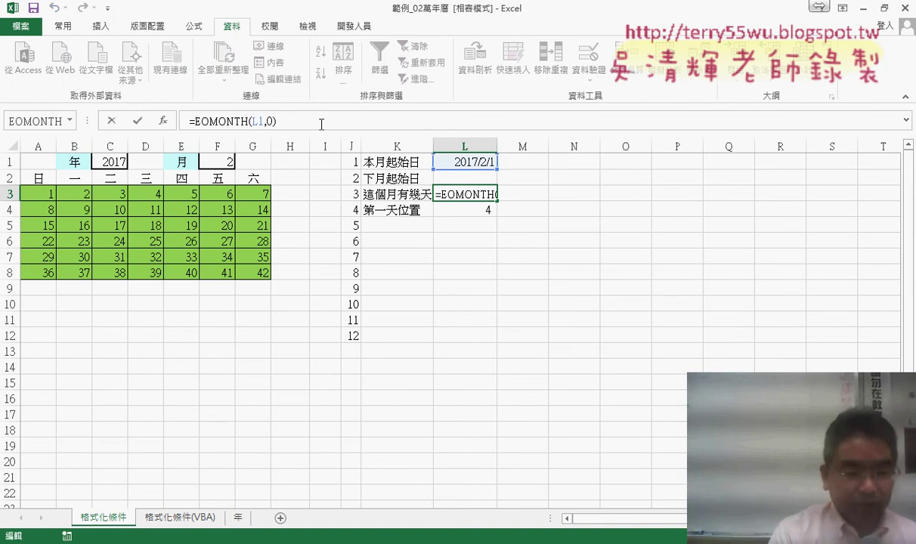
{"action": "type", "text": "day"}
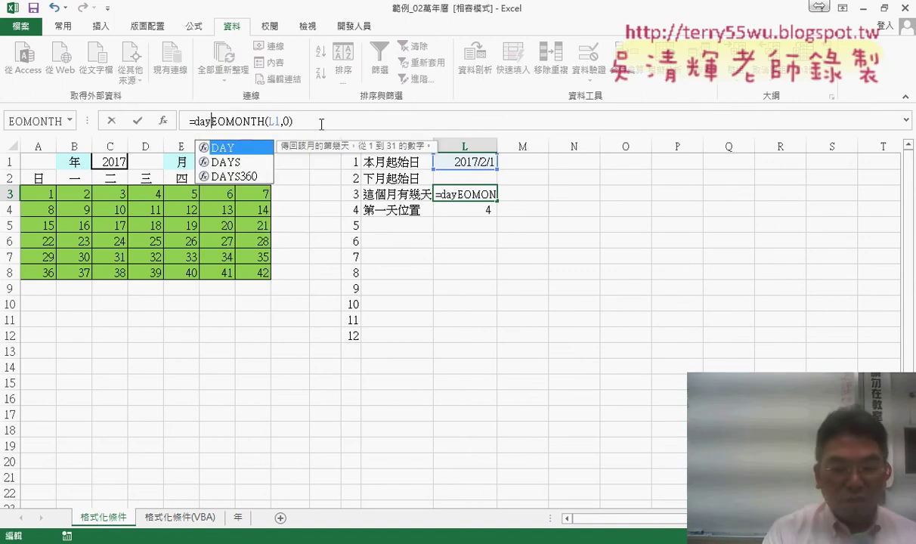
{"action": "type", "text": "("}
{"action": "left_click", "coordinate": [322, 121]}
{"action": "type", "text": ")"}
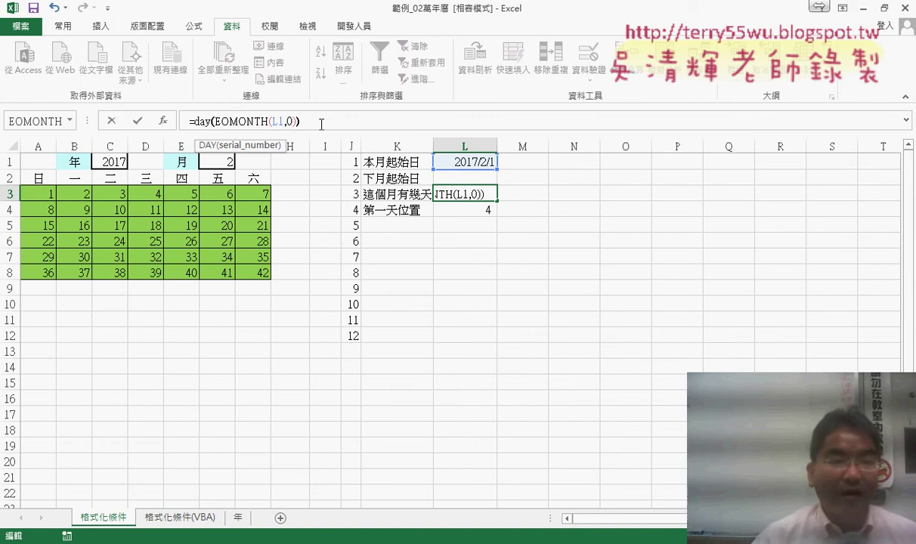
{"action": "left_click", "coordinate": [135, 122]}
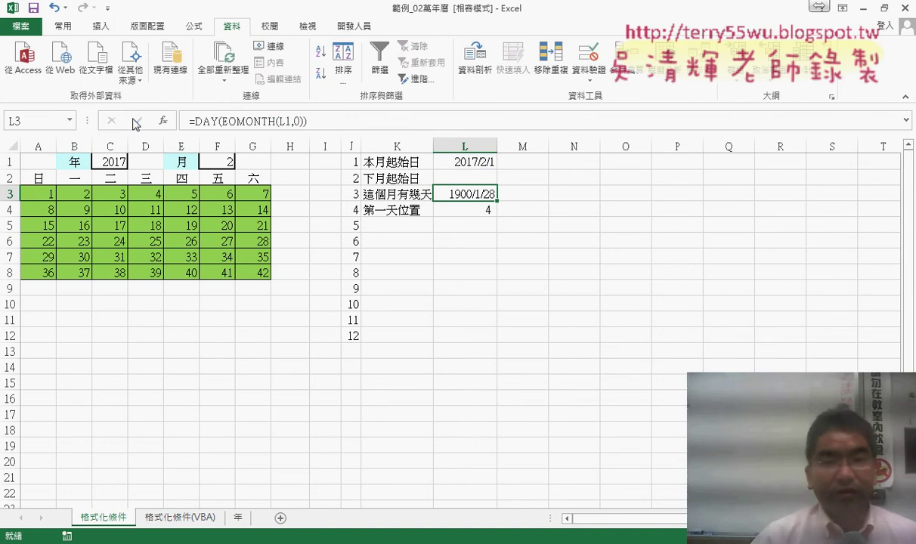
Reformat L3 as General so it displays 28
{"action": "right_click", "coordinate": [485, 194]}
{"action": "left_click", "coordinate": [533, 418]}
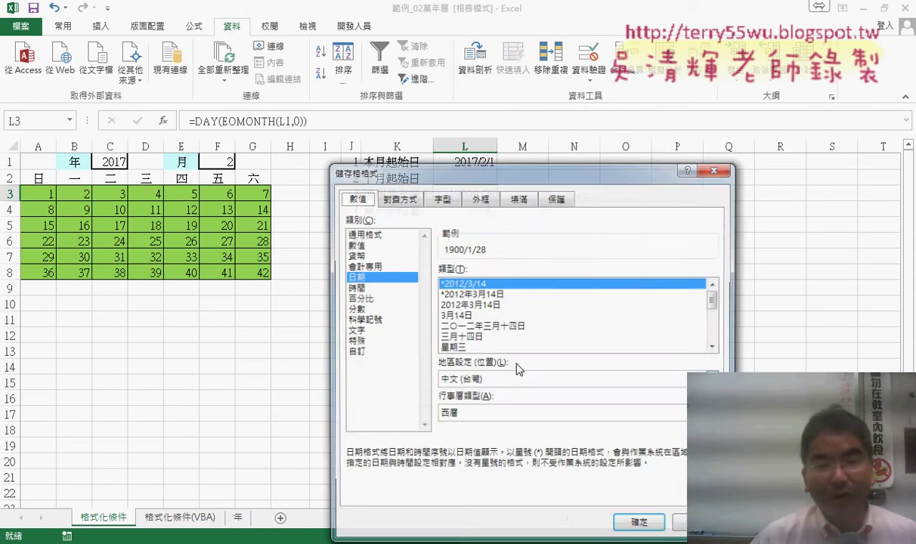
{"action": "left_click", "coordinate": [363, 234]}
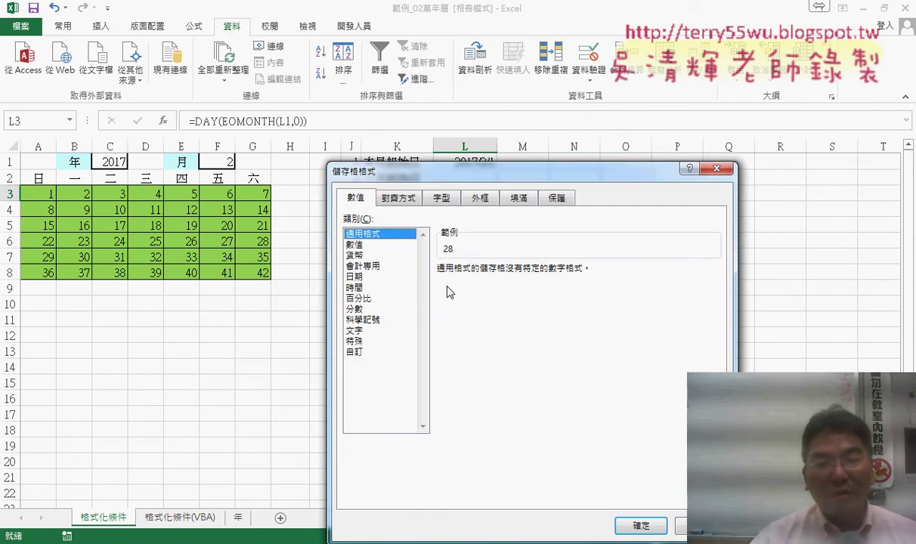
{"action": "left_click", "coordinate": [655, 526]}
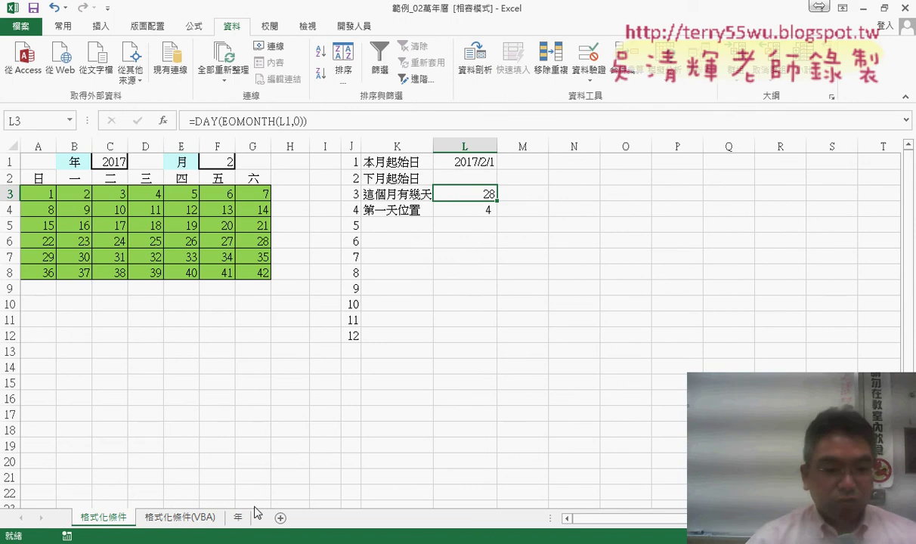
Switch to the 程式碼 Google Docs tab in Chrome and scroll down to section 3
{"action": "left_click", "coordinate": [151, 454]}
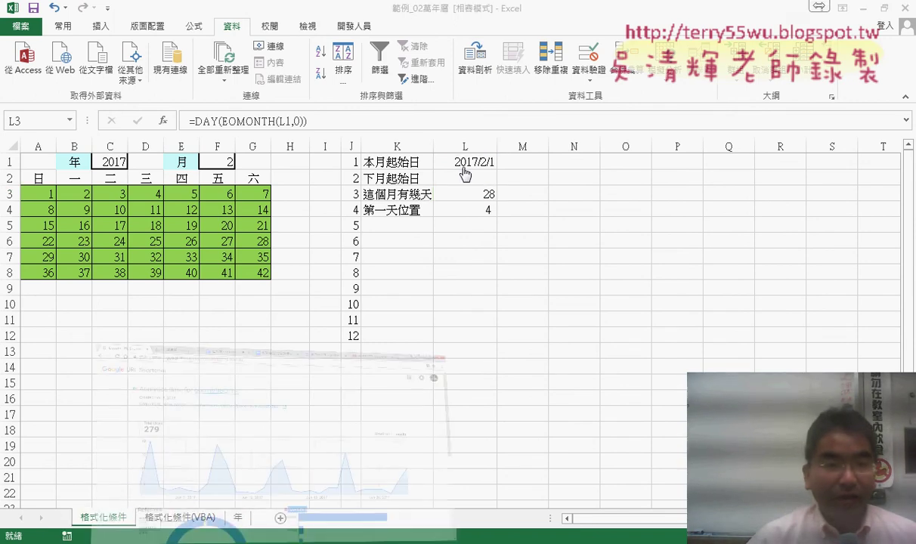
{"action": "left_click", "coordinate": [299, 17]}
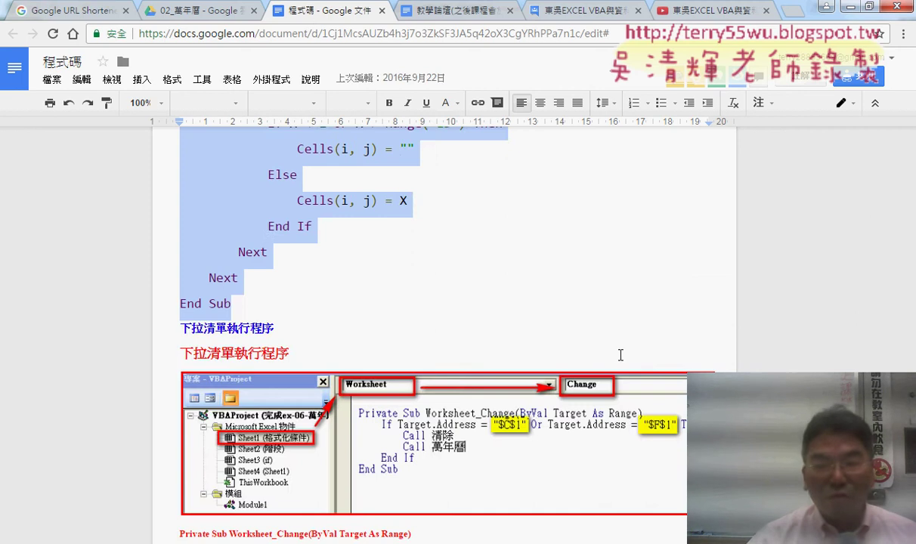
{"action": "left_click_drag", "start_coordinate": [910, 400], "coordinate": [911, 114]}
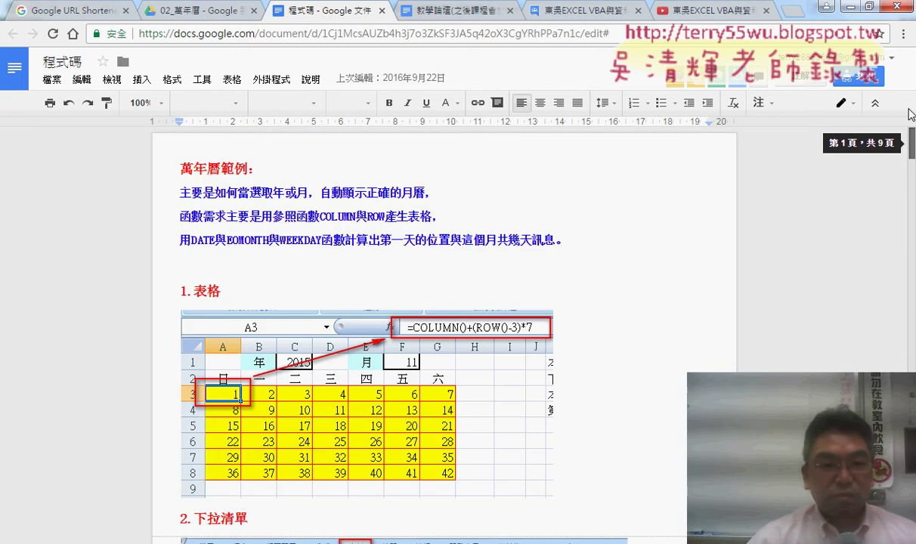
{"action": "scroll", "coordinate": [376, 234], "scroll_direction": "down", "scroll_amount": 2}
{"action": "scroll", "coordinate": [404, 257], "scroll_direction": "down", "scroll_amount": 1}
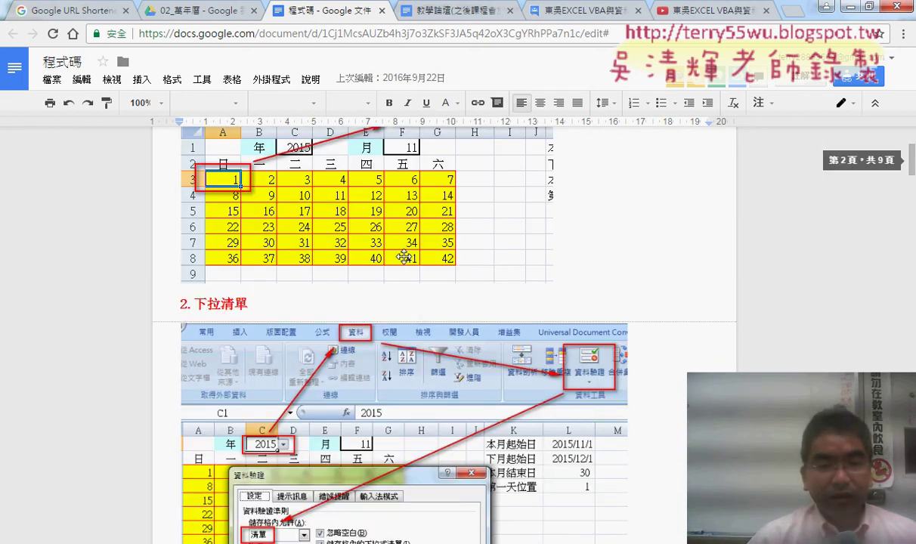
{"action": "scroll", "coordinate": [492, 266], "scroll_direction": "down", "scroll_amount": 2}
{"action": "scroll", "coordinate": [438, 272], "scroll_direction": "down", "scroll_amount": 3}
{"action": "scroll", "coordinate": [441, 330], "scroll_direction": "down", "scroll_amount": 2}
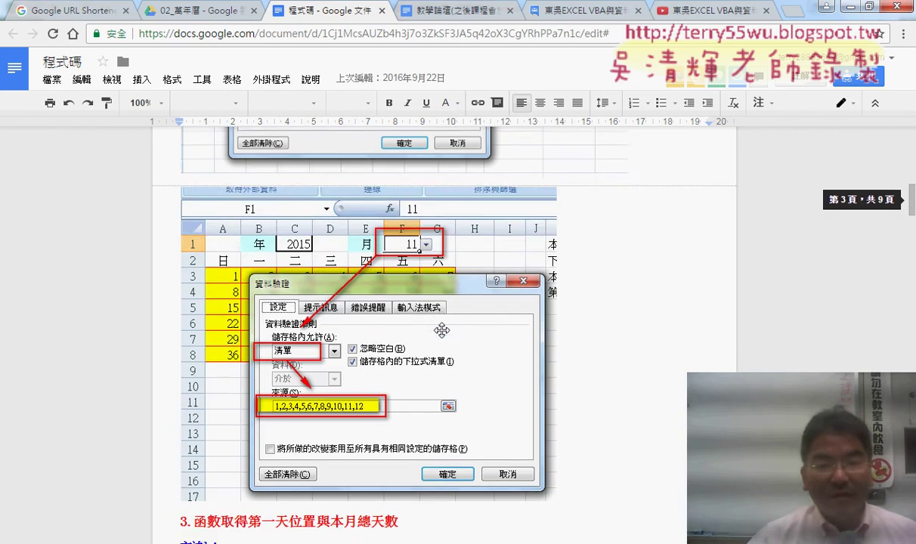
{"action": "scroll", "coordinate": [441, 330], "scroll_direction": "down", "scroll_amount": 4}
{"action": "scroll", "coordinate": [441, 302], "scroll_direction": "down", "scroll_amount": 1}
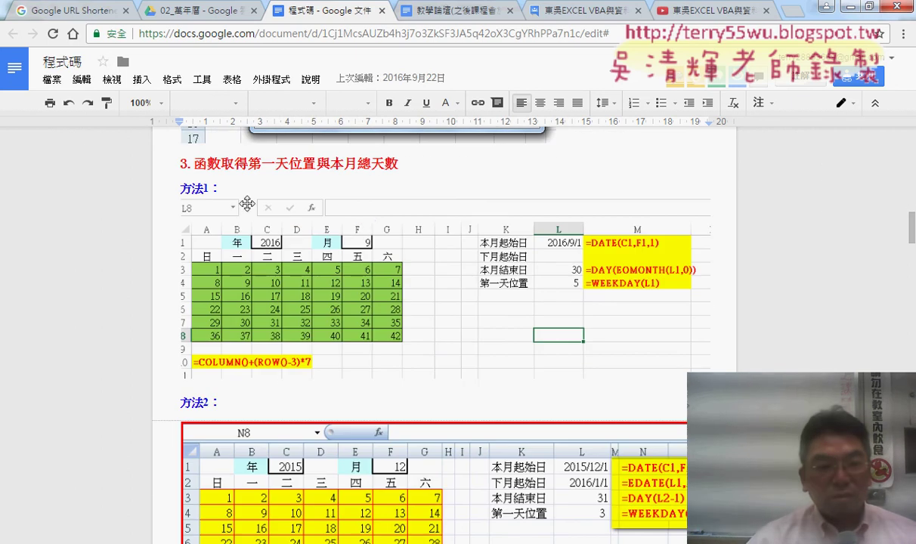
Highlight the 方法1 heading and the formula line further down
{"action": "left_click_drag", "start_coordinate": [180, 189], "coordinate": [225, 188]}
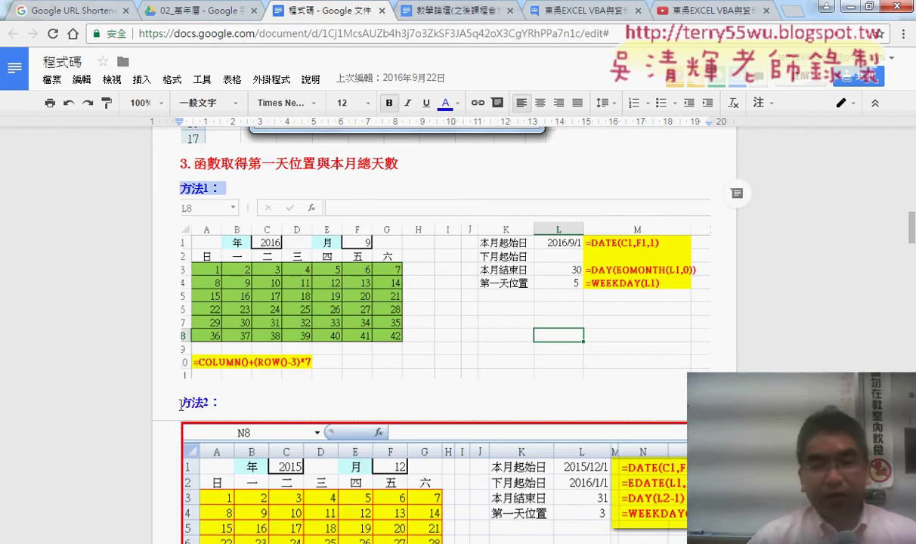
{"action": "left_click_drag", "start_coordinate": [180, 403], "coordinate": [223, 403]}
{"action": "scroll", "coordinate": [225, 402], "scroll_direction": "down", "scroll_amount": 1}
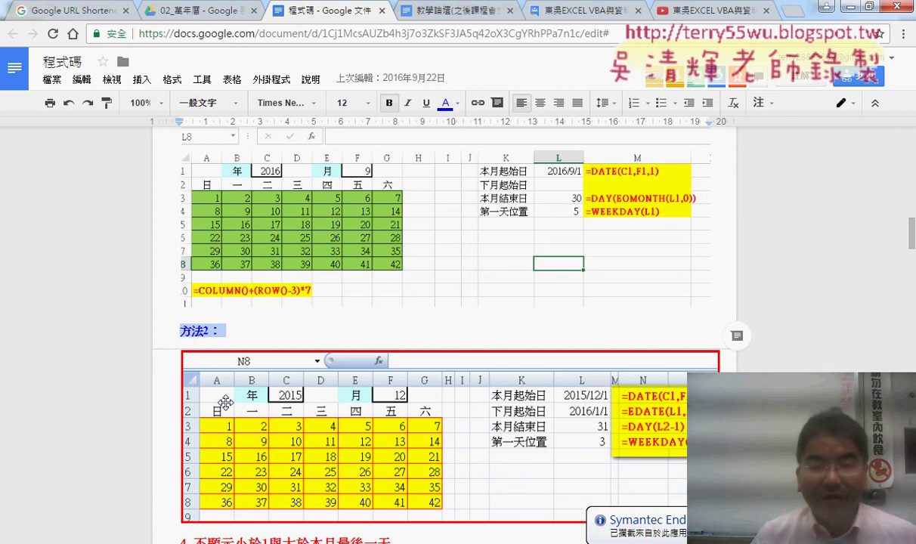
{"action": "scroll", "coordinate": [225, 402], "scroll_direction": "up", "scroll_amount": 1}
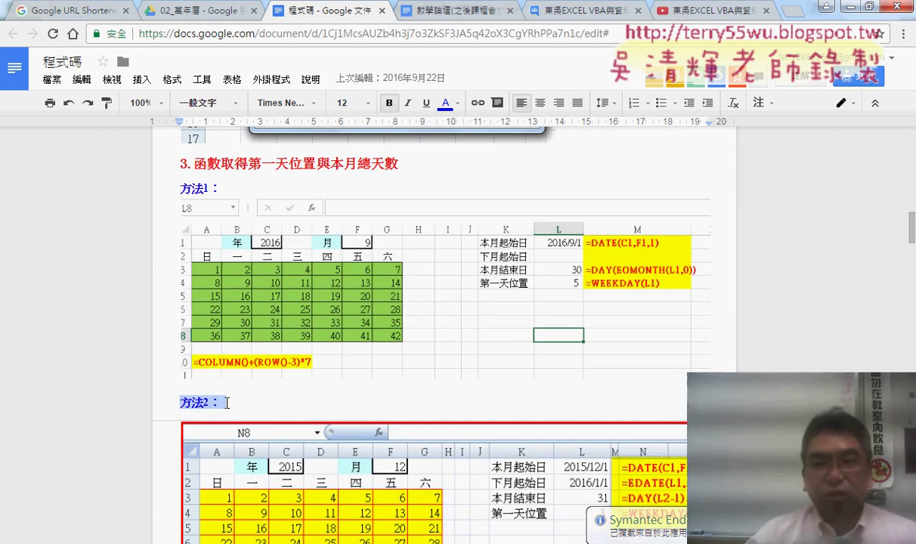
{"action": "scroll", "coordinate": [225, 403], "scroll_direction": "down", "scroll_amount": 1}
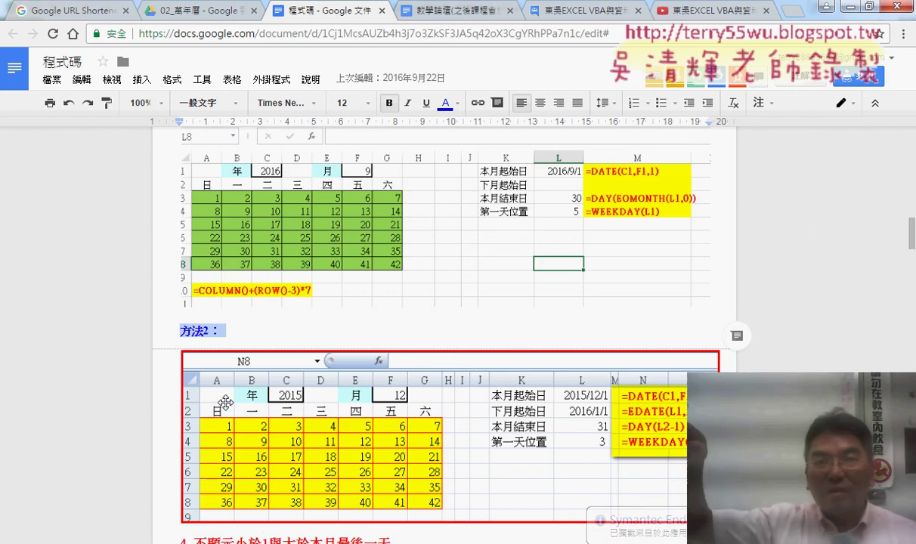